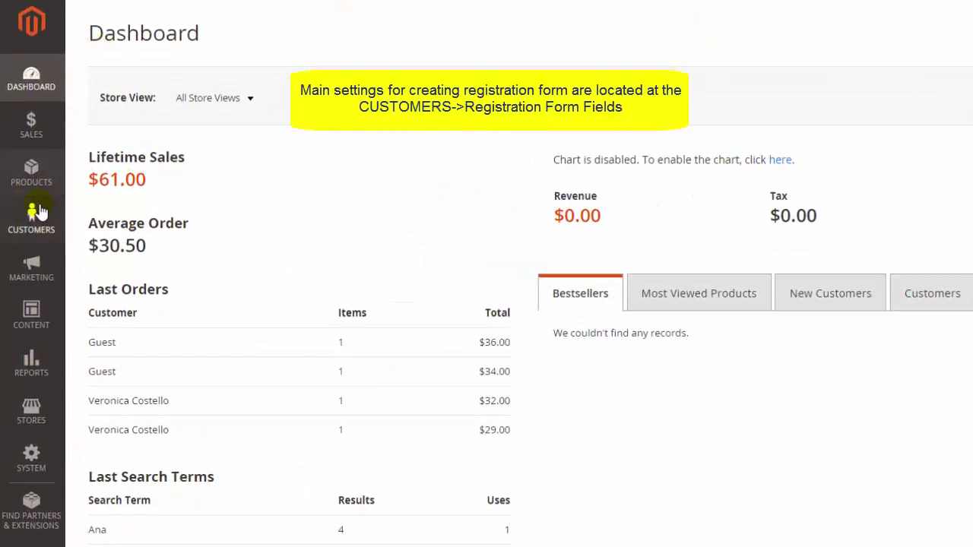
Go to Customers > Registration Form Fields and leave the store view unchanged.
{"action": "left_click", "coordinate": [31, 215]}
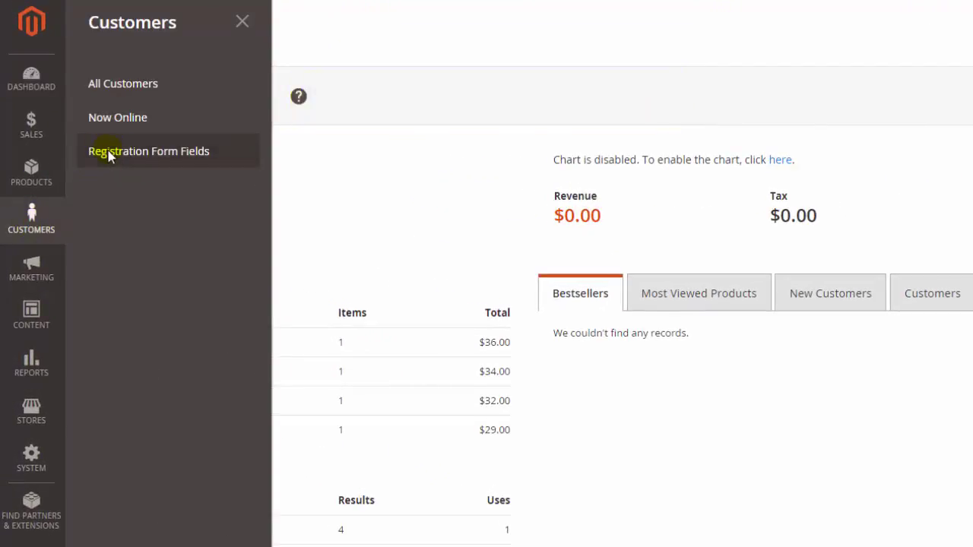
{"action": "left_click", "coordinate": [109, 154]}
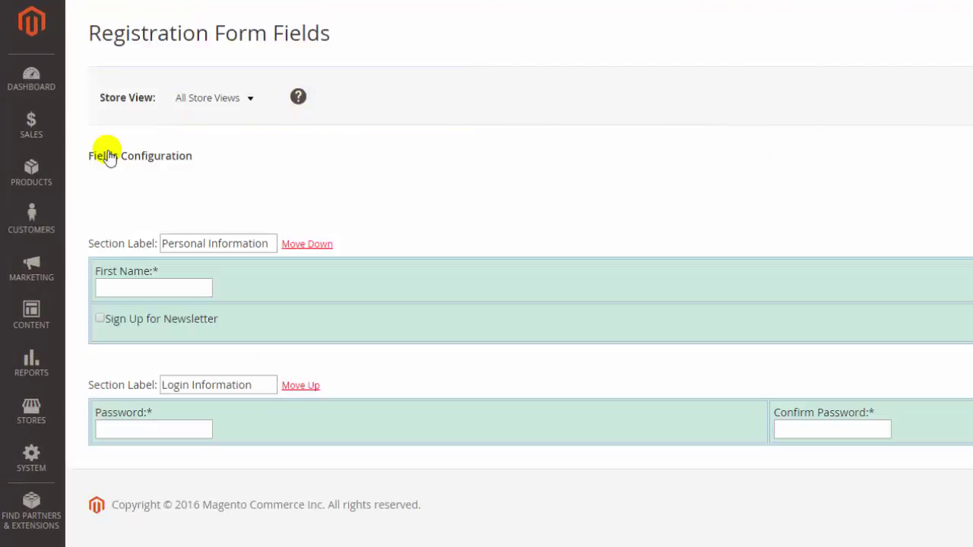
{"action": "left_click", "coordinate": [250, 105]}
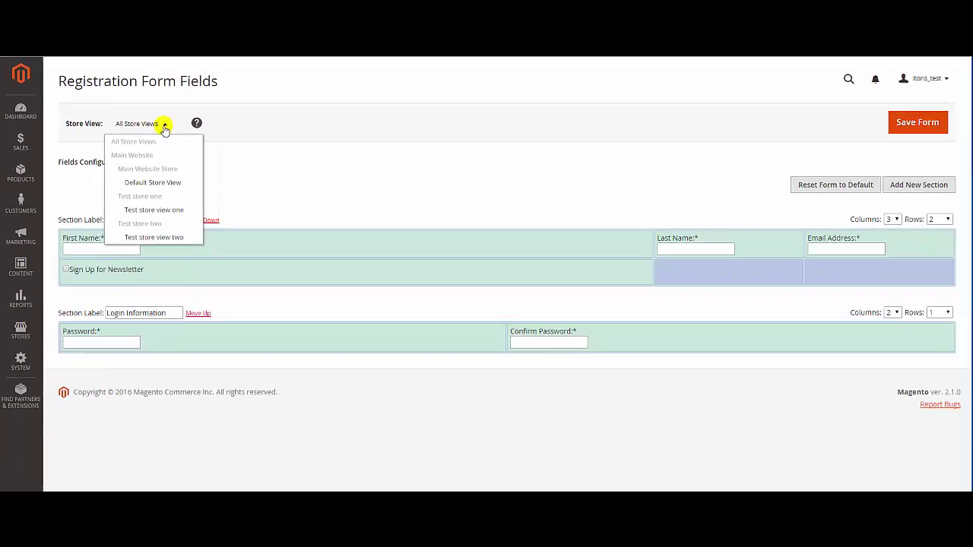
{"action": "left_click", "coordinate": [251, 104]}
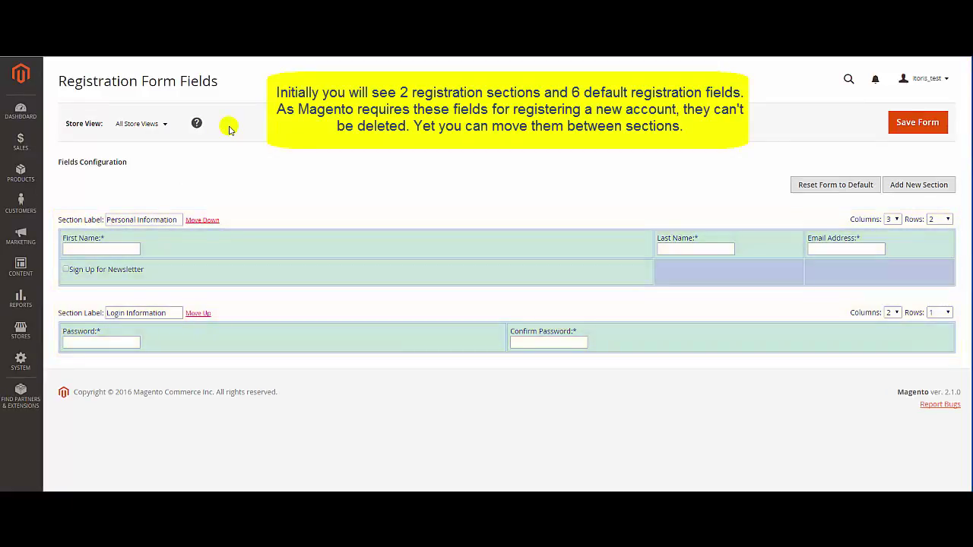
{"action": "left_click_drag", "start_coordinate": [365, 337], "coordinate": [737, 269]}
{"action": "left_click_drag", "start_coordinate": [707, 338], "coordinate": [880, 274]}
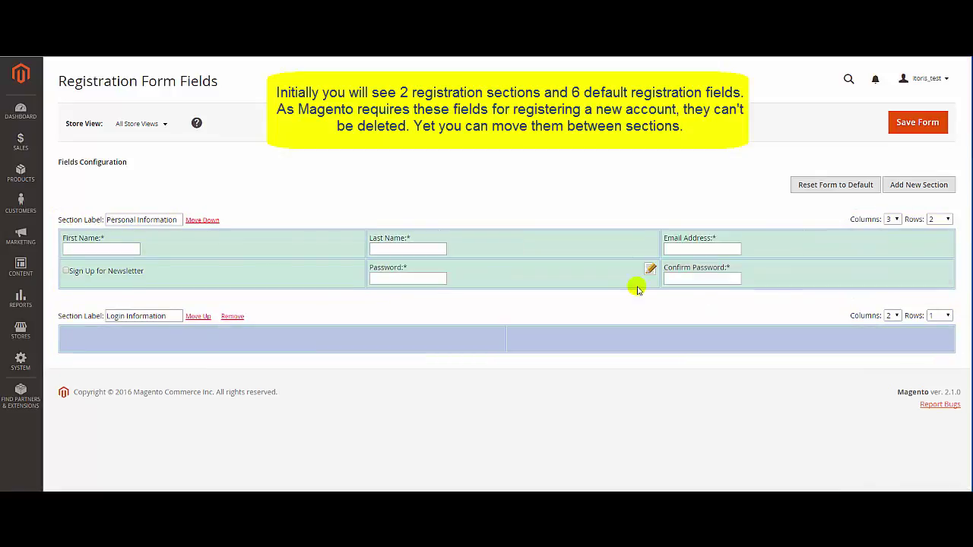
{"action": "left_click_drag", "start_coordinate": [611, 276], "coordinate": [470, 349]}
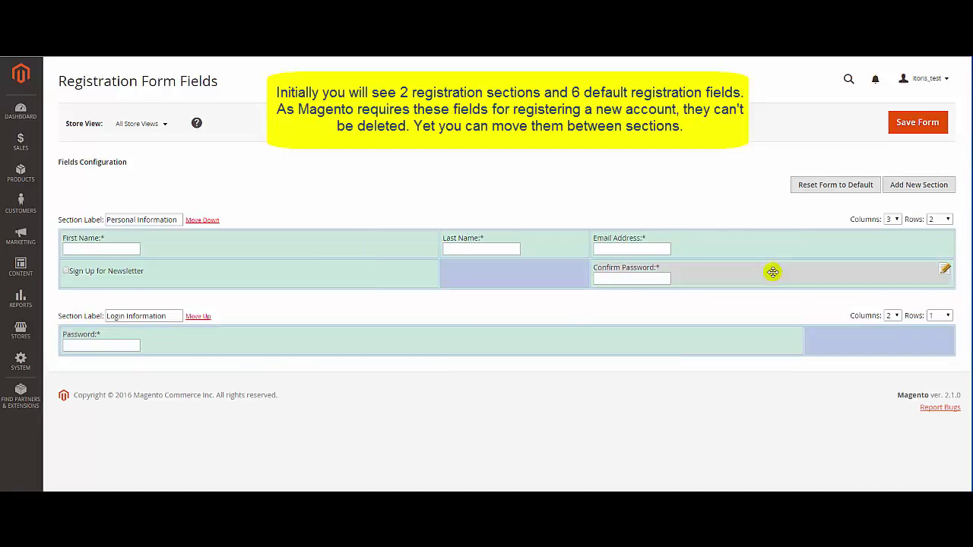
{"action": "left_click_drag", "start_coordinate": [771, 272], "coordinate": [857, 334]}
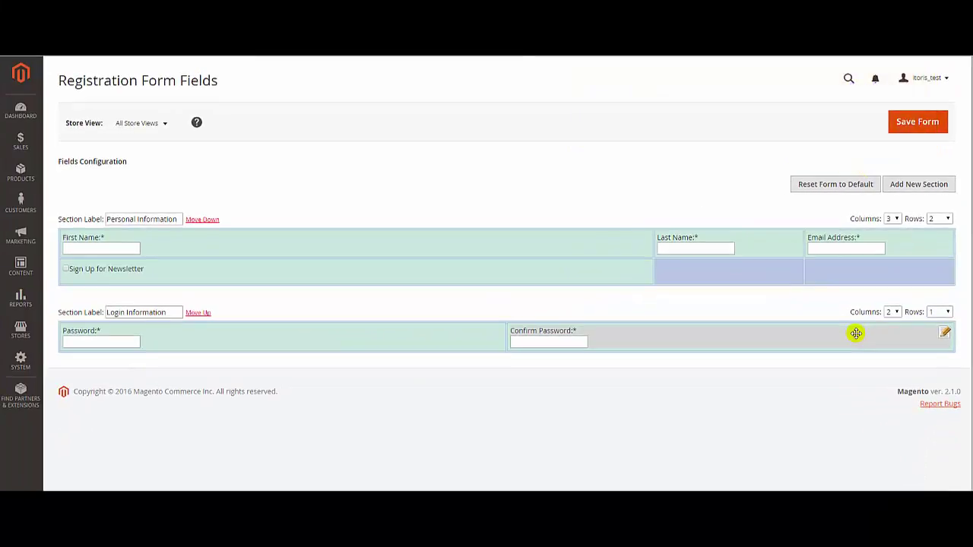
Create an Information About Family section with a 3-column, 3-row grid.
{"action": "left_click", "coordinate": [912, 185]}
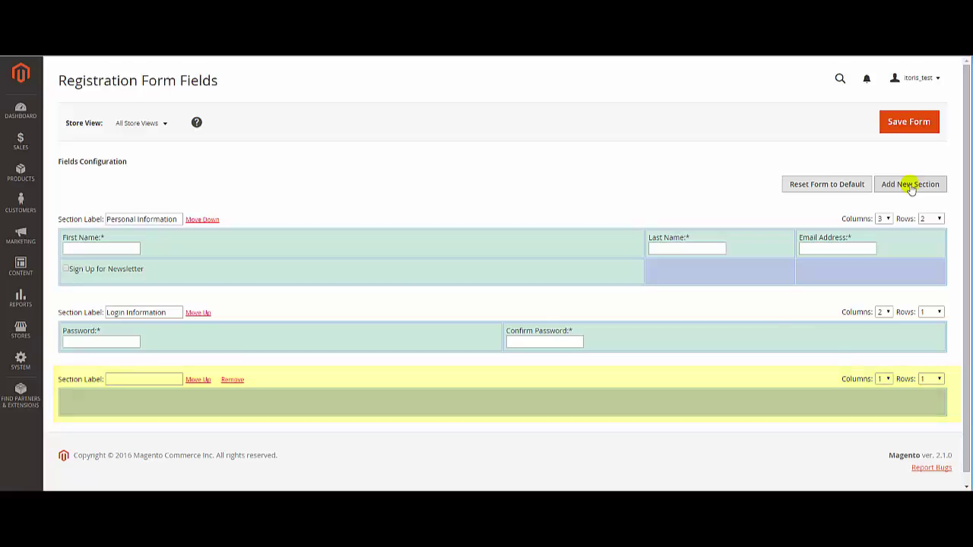
{"action": "left_click", "coordinate": [130, 380]}
{"action": "type", "text": "Newsletter About Items"}
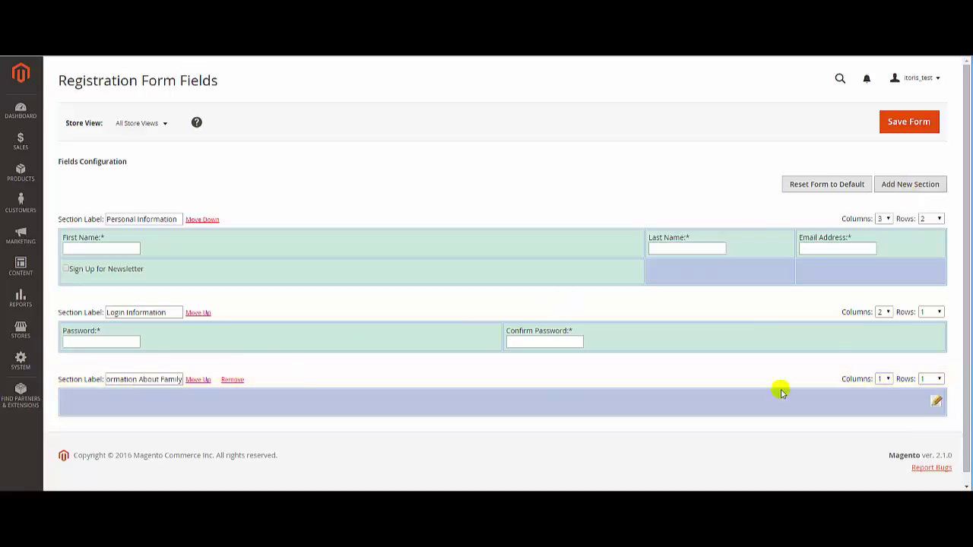
{"action": "left_click", "coordinate": [884, 379]}
{"action": "left_click", "coordinate": [883, 408]}
{"action": "left_click", "coordinate": [904, 358]}
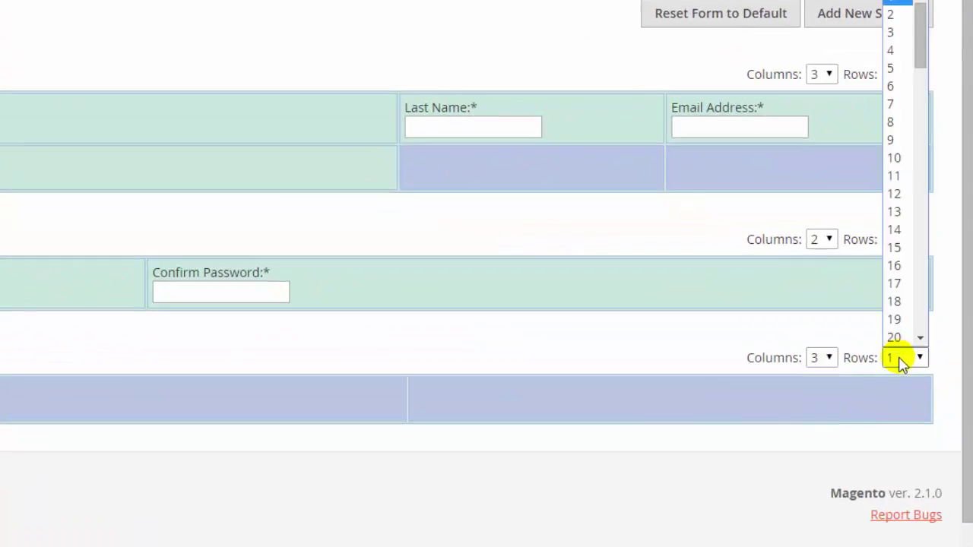
{"action": "left_click", "coordinate": [895, 31]}
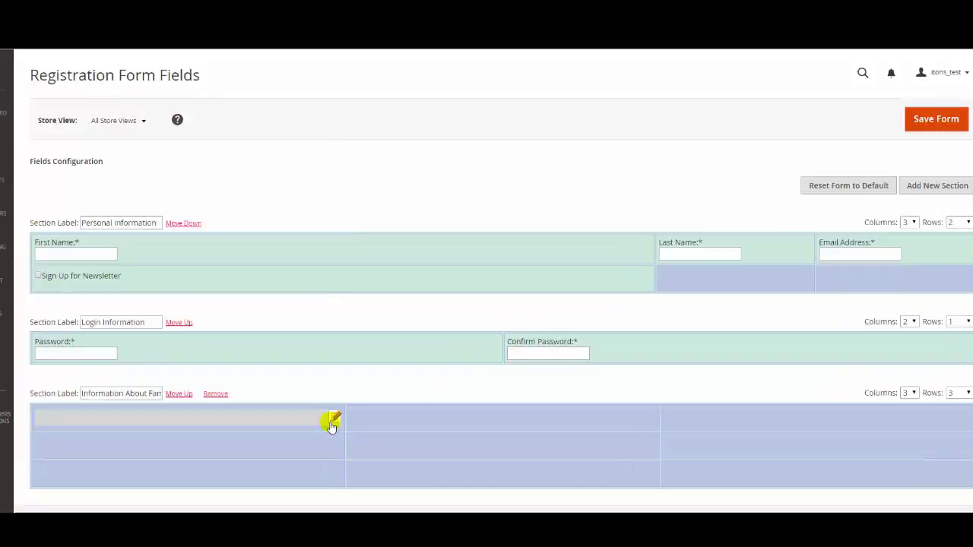
Start a new field in the family section's first cell, keeping Input Box as its type.
{"action": "left_click", "coordinate": [343, 404]}
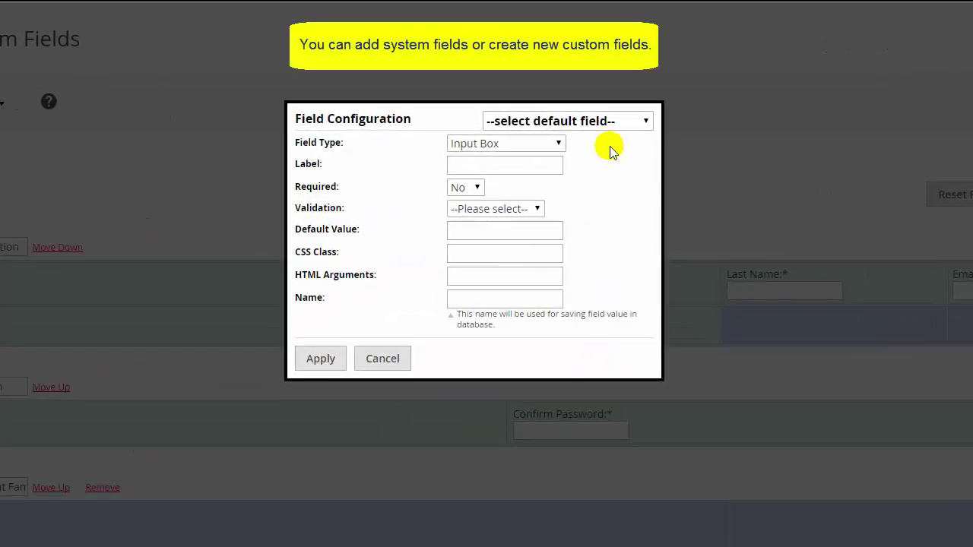
{"action": "left_click", "coordinate": [647, 122]}
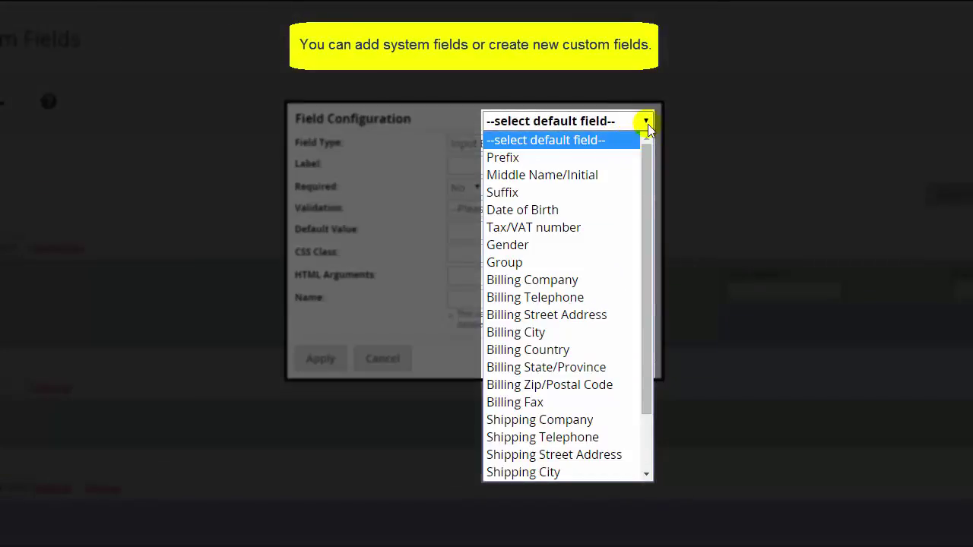
{"action": "left_click_drag", "start_coordinate": [648, 156], "coordinate": [646, 129]}
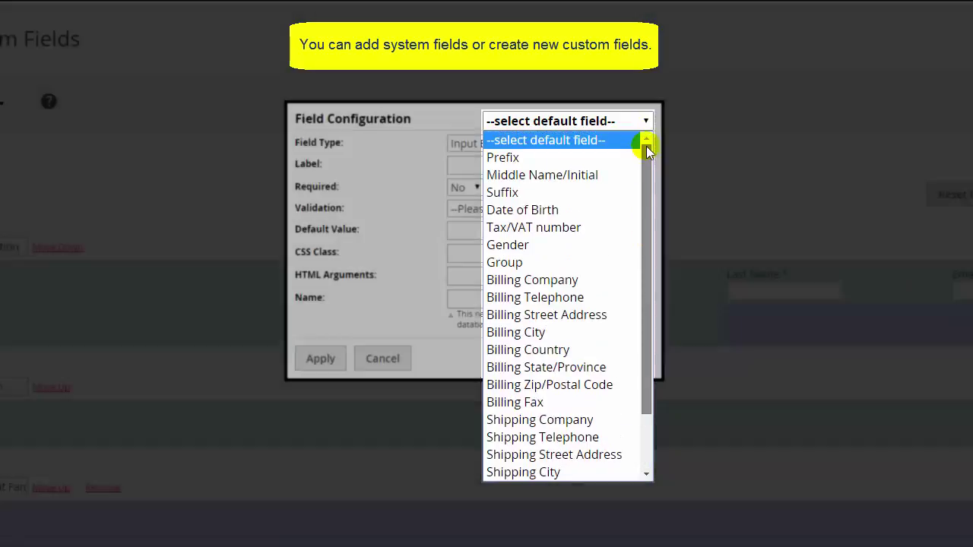
{"action": "left_click", "coordinate": [647, 121]}
{"action": "left_click", "coordinate": [559, 143]}
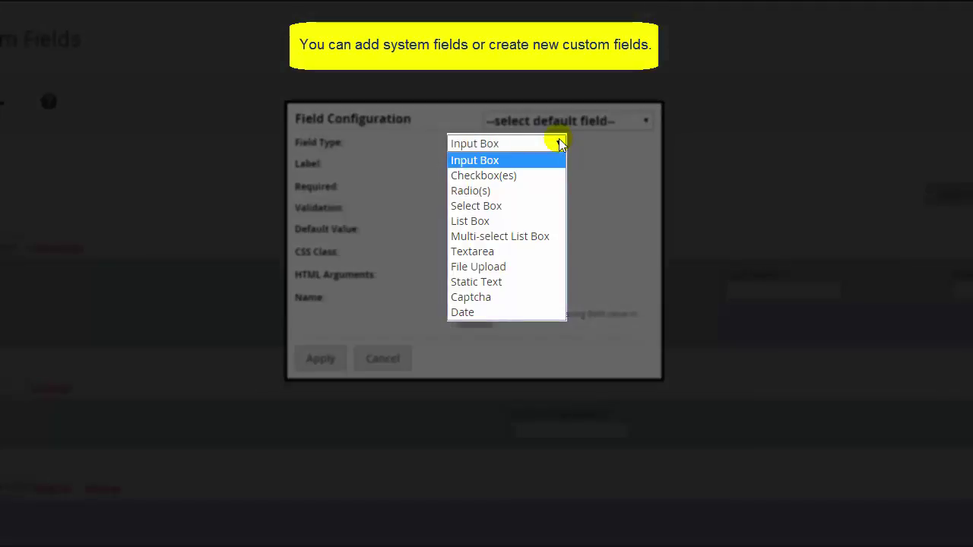
{"action": "left_click", "coordinate": [559, 143]}
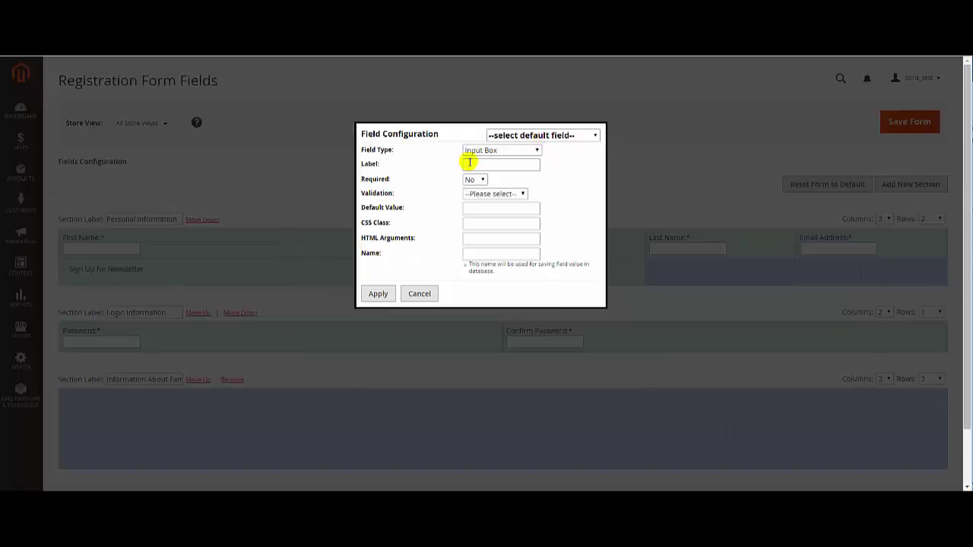
Add a required, name-validated Wife/Husband First Name field named wife_husband_fname.
{"action": "left_click", "coordinate": [452, 165]}
{"action": "type", "text": "Wife/Husband First Name"}
{"action": "left_click", "coordinate": [466, 187]}
{"action": "left_click", "coordinate": [459, 216]}
{"action": "left_click", "coordinate": [523, 195]}
{"action": "left_click", "coordinate": [517, 215]}
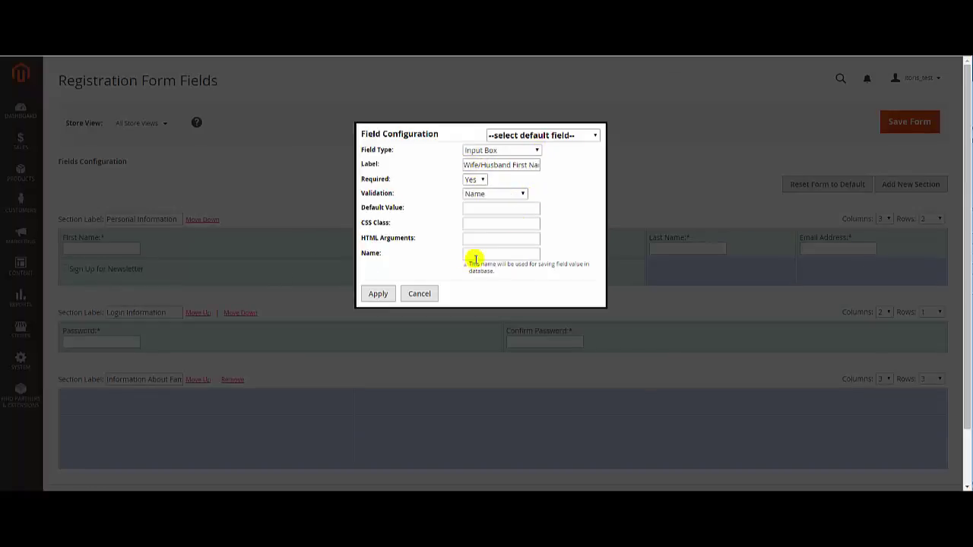
{"action": "left_click", "coordinate": [463, 252]}
{"action": "type", "text": "wife_husband_fname"}
{"action": "left_click", "coordinate": [378, 293]}
Add a required, name-validated Wife/Husband Last Name field named wife_husband_lname in the next cell.
{"action": "left_click", "coordinate": [639, 403]}
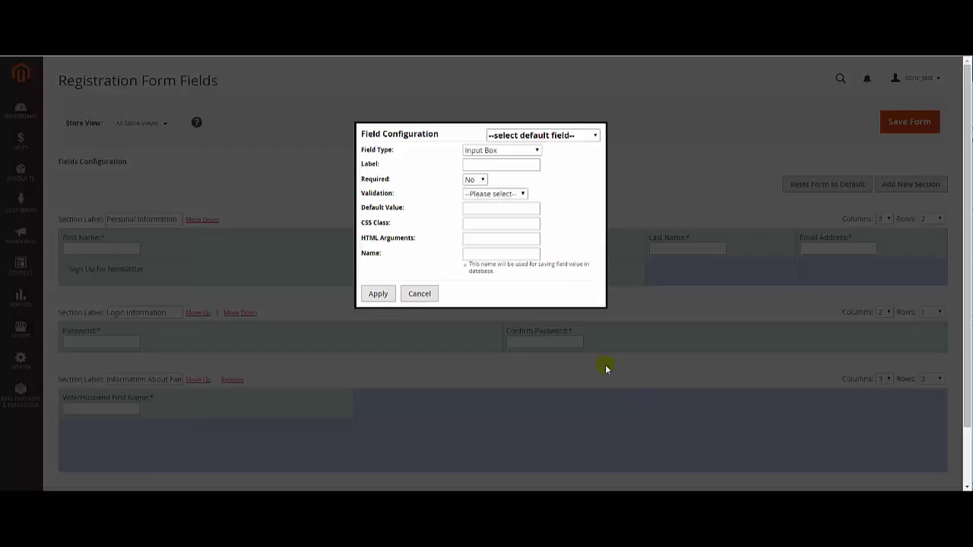
{"action": "left_click", "coordinate": [464, 164]}
{"action": "type", "text": "Wife/Husband Last Name"}
{"action": "left_click", "coordinate": [475, 180]}
{"action": "left_click", "coordinate": [476, 190]}
{"action": "left_click", "coordinate": [522, 193]}
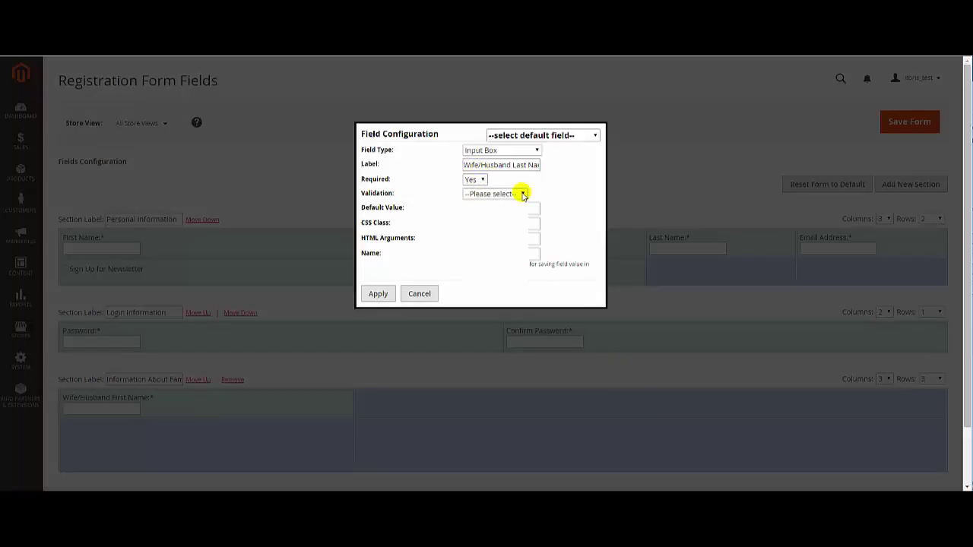
{"action": "left_click", "coordinate": [515, 215]}
{"action": "left_click", "coordinate": [468, 253]}
{"action": "type", "text": "wife_husband_lname"}
{"action": "left_click", "coordinate": [378, 293]}
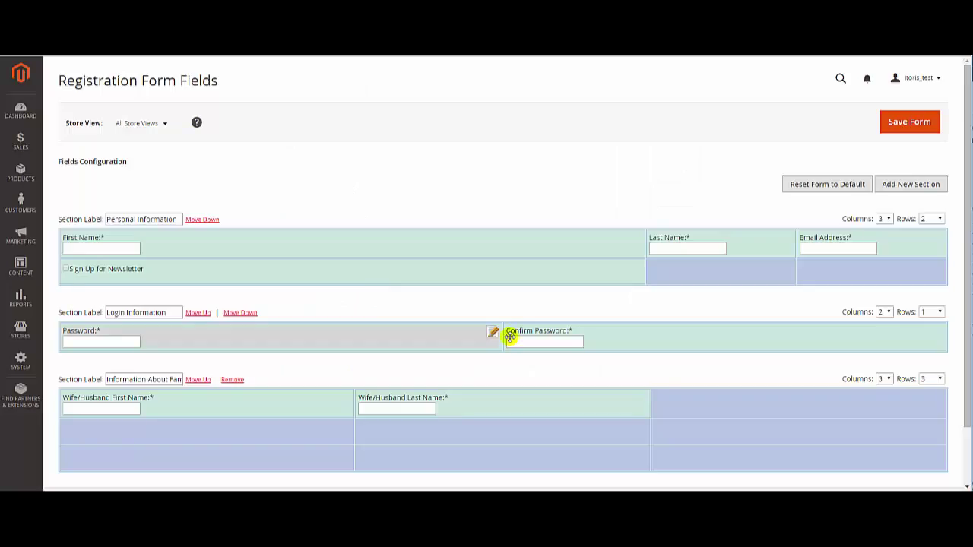
Add a required Wife/Husband Email field with Email validation, named wife_husband_email.
{"action": "left_click", "coordinate": [934, 403]}
{"action": "left_click", "coordinate": [466, 164]}
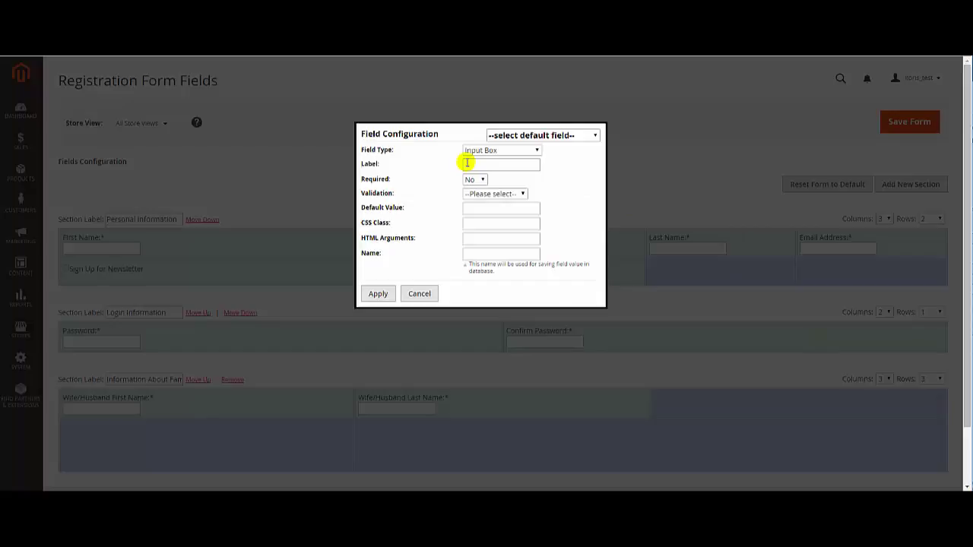
{"action": "type", "text": "Wife/Husband Email"}
{"action": "left_click", "coordinate": [481, 180]}
{"action": "left_click", "coordinate": [476, 190]}
{"action": "left_click", "coordinate": [495, 194]}
{"action": "left_click", "coordinate": [488, 212]}
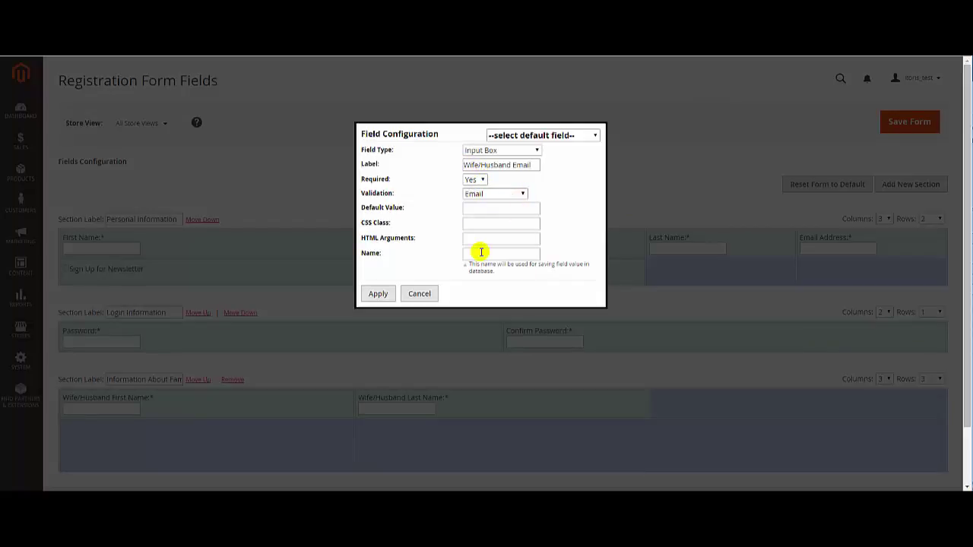
{"action": "left_click", "coordinate": [475, 253]}
{"action": "type", "text": "wife_husband_email"}
{"action": "left_click", "coordinate": [378, 293]}
{"action": "left_click", "coordinate": [344, 434]}
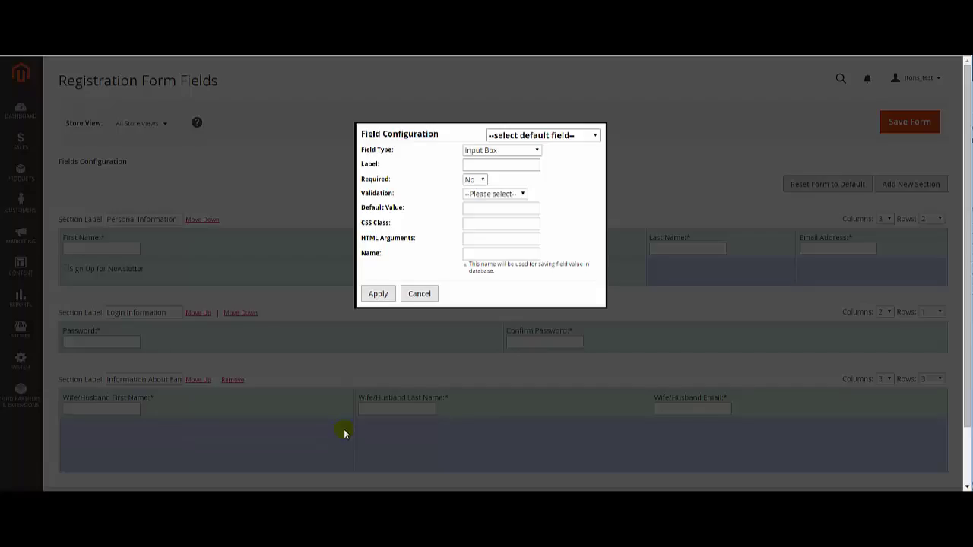
{"action": "left_click", "coordinate": [536, 150]}
Add a required Do you have children? radio question with two answer options.
{"action": "left_click", "coordinate": [525, 178]}
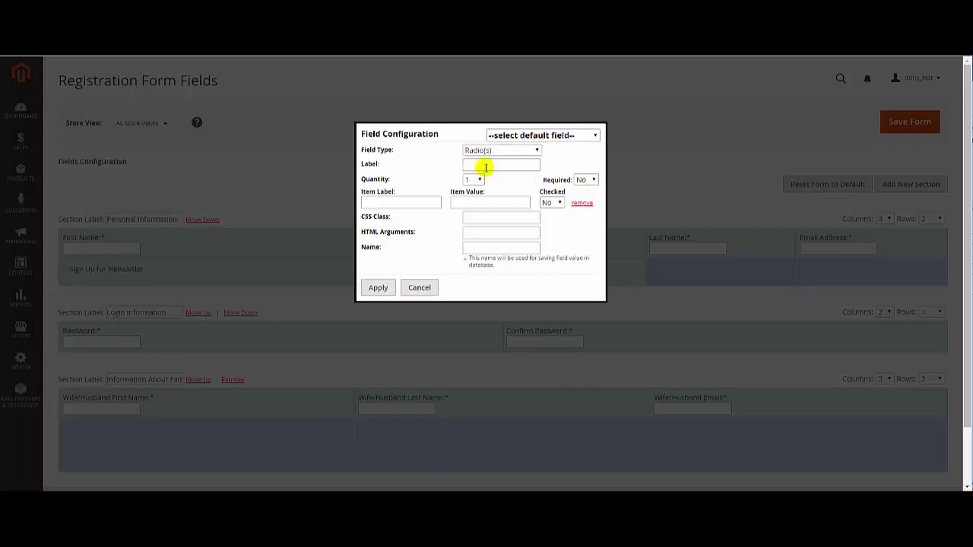
{"action": "left_click", "coordinate": [485, 165]}
{"action": "type", "text": "Do you have children?"}
{"action": "left_click", "coordinate": [585, 180]}
{"action": "left_click", "coordinate": [587, 191]}
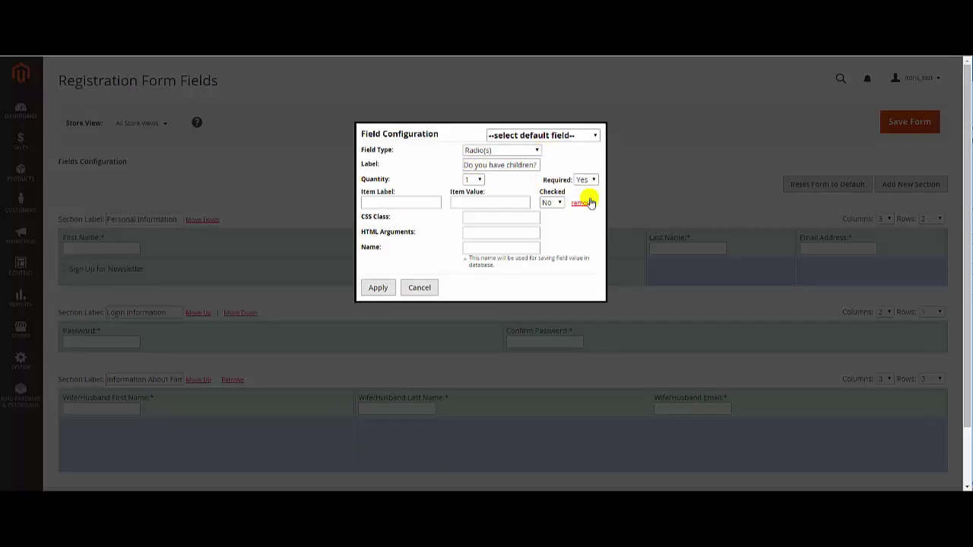
{"action": "left_click", "coordinate": [475, 180]}
{"action": "left_click", "coordinate": [472, 193]}
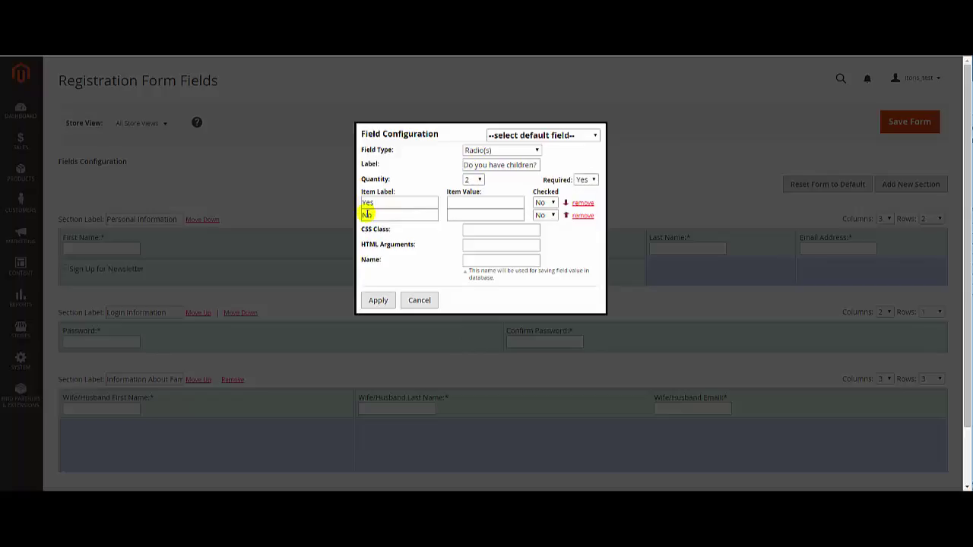
{"action": "left_click", "coordinate": [451, 202]}
{"action": "type", "text": "1"}
{"action": "left_click", "coordinate": [466, 261]}
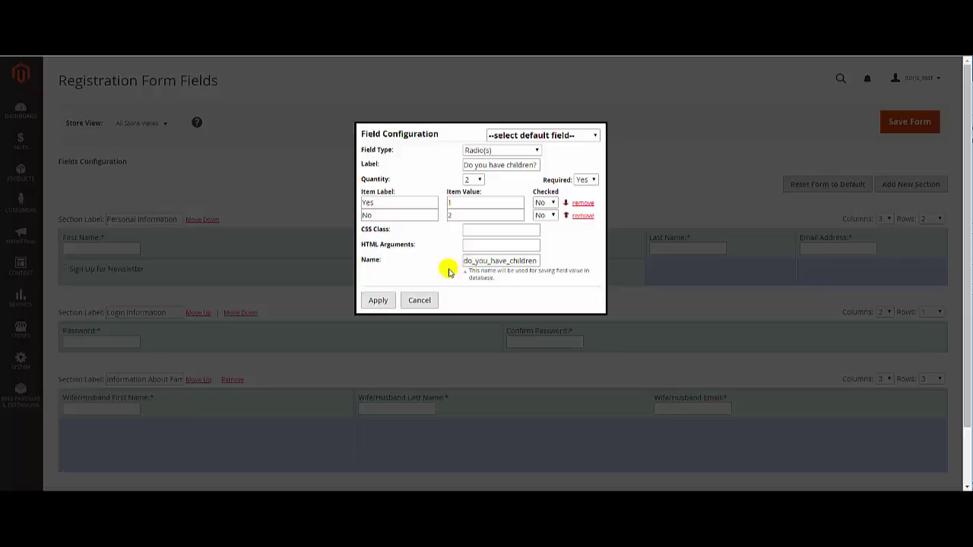
{"action": "left_click", "coordinate": [378, 300]}
Create a How many? select box field with six options in the next empty cell.
{"action": "left_click", "coordinate": [641, 431]}
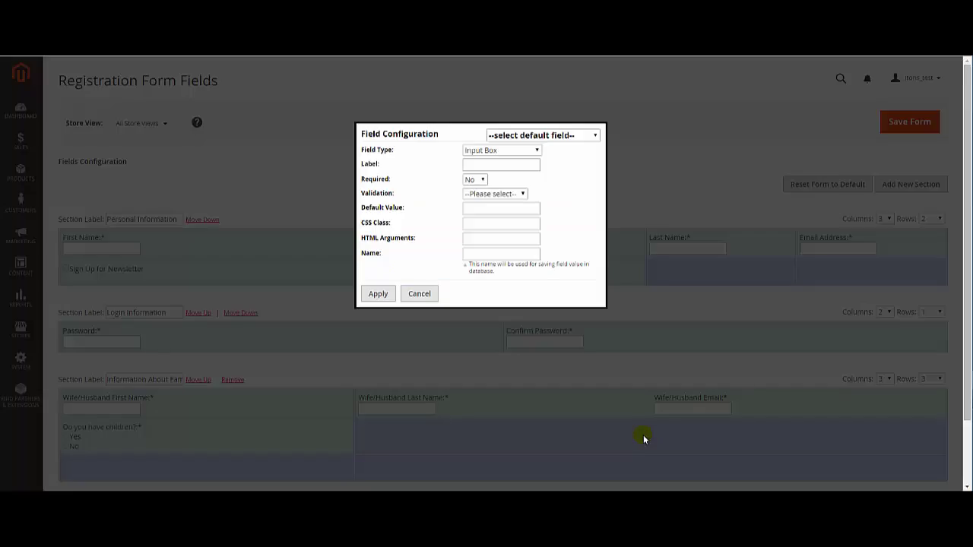
{"action": "left_click", "coordinate": [537, 150]}
{"action": "left_click", "coordinate": [532, 191]}
{"action": "type", "text": "How many?"}
{"action": "left_click", "coordinate": [473, 179]}
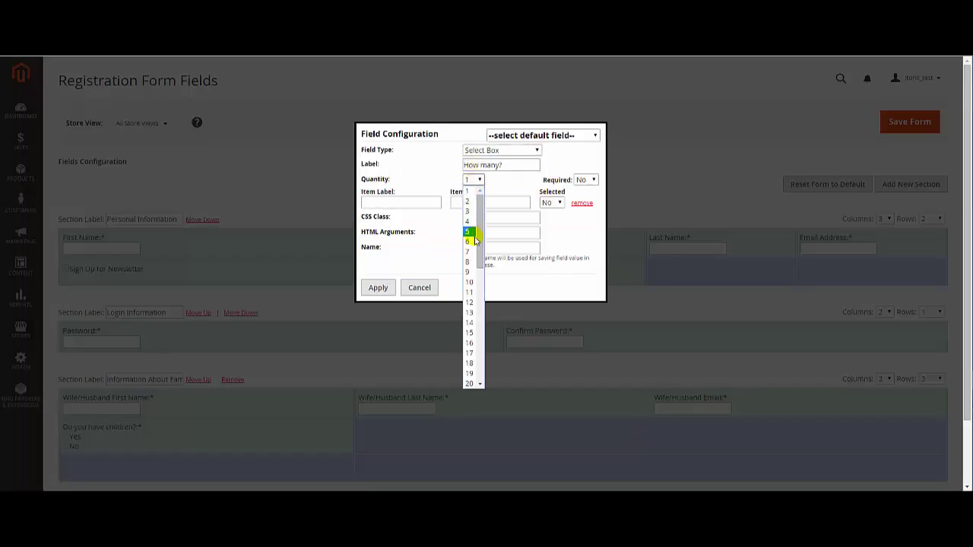
{"action": "left_click", "coordinate": [469, 228]}
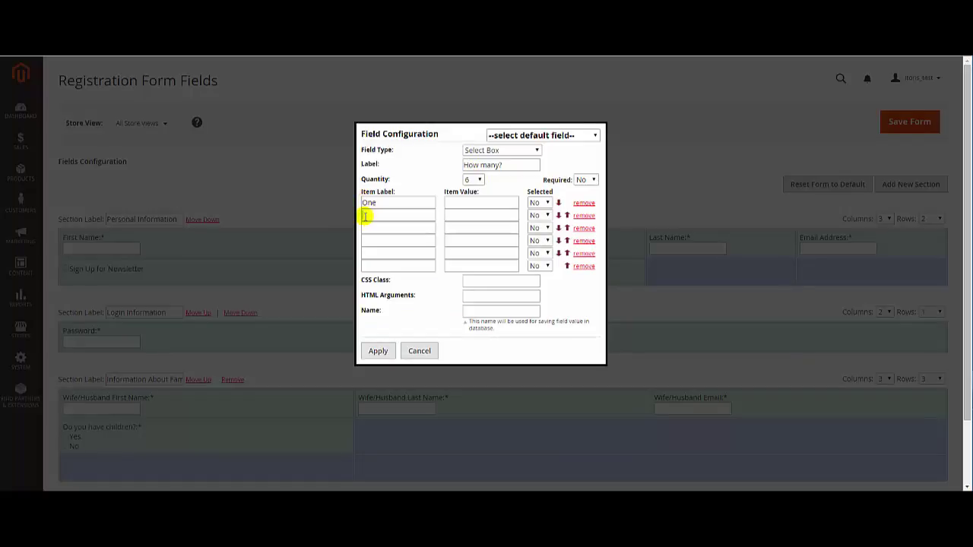
Fill the How many? option labels Three, Four, Five and option values 1, 2, 3.
{"action": "left_click", "coordinate": [365, 227]}
{"action": "type", "text": "Three"}
{"action": "left_click", "coordinate": [365, 240]}
{"action": "type", "text": "Four"}
{"action": "left_click", "coordinate": [367, 253]}
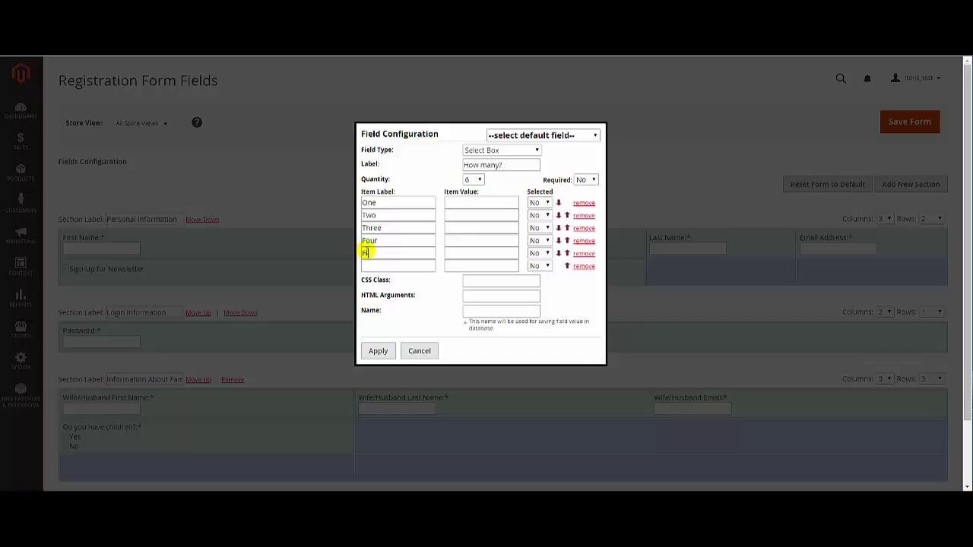
{"action": "type", "text": "Five"}
{"action": "left_click", "coordinate": [448, 202]}
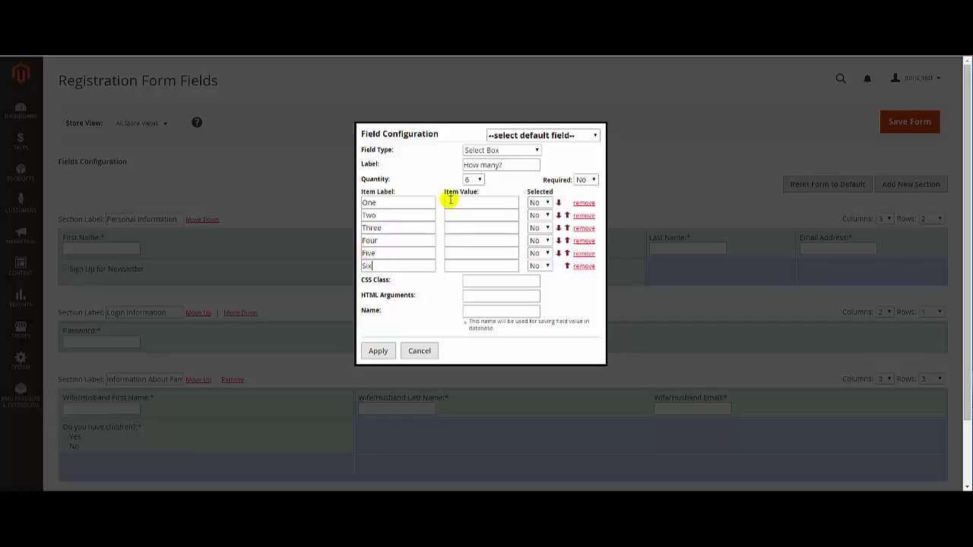
{"action": "type", "text": "1"}
{"action": "left_click", "coordinate": [448, 215]}
{"action": "type", "text": "2"}
{"action": "left_click", "coordinate": [448, 227]}
{"action": "type", "text": "3"}
{"action": "left_click", "coordinate": [448, 240]}
Finish the How many? option values and add the dropdown to the section.
{"action": "type", "text": "4"}
{"action": "left_click", "coordinate": [468, 311]}
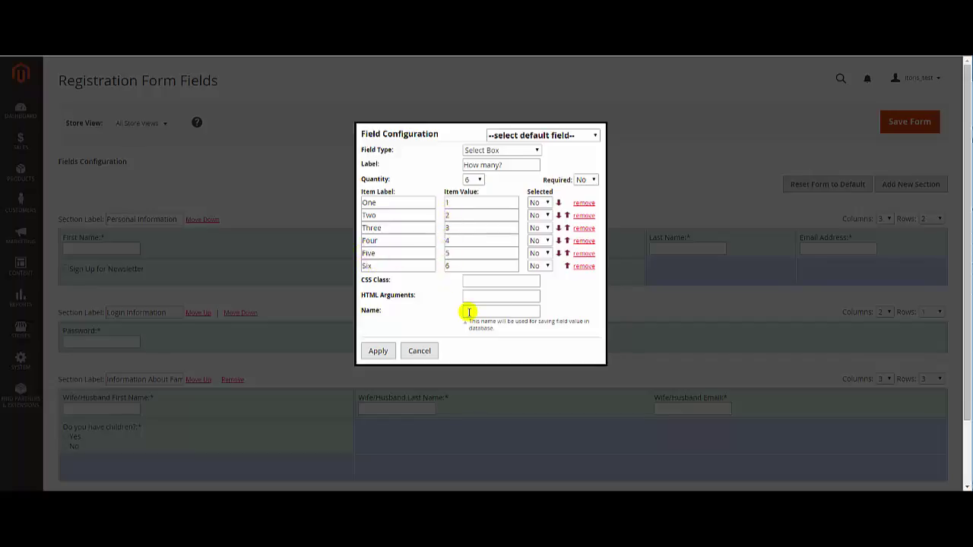
{"action": "left_click", "coordinate": [378, 351]}
Create a required Gender of your children checkbox field with two options.
{"action": "left_click", "coordinate": [939, 436]}
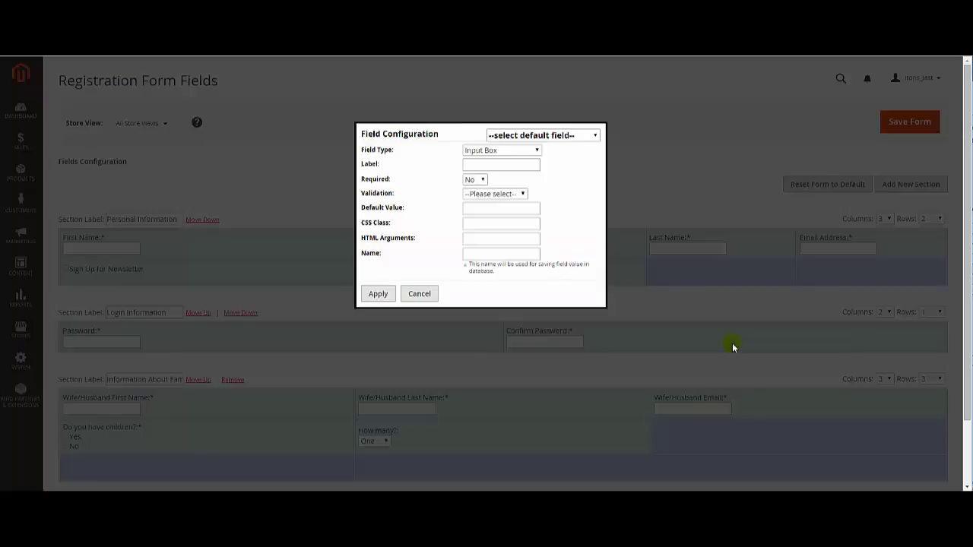
{"action": "left_click", "coordinate": [537, 150]}
{"action": "left_click", "coordinate": [532, 177]}
{"action": "left_click", "coordinate": [482, 167]}
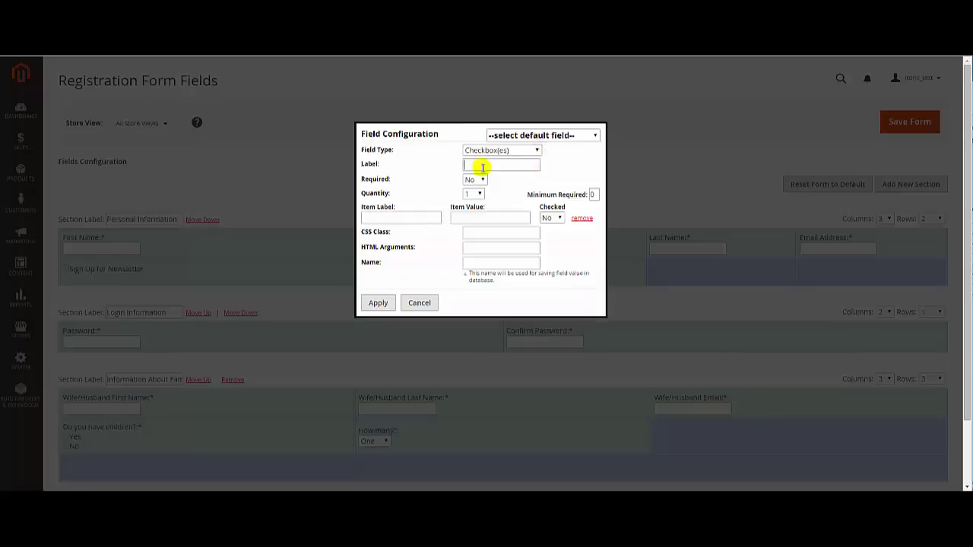
{"action": "type", "text": "Gender of your children"}
{"action": "left_click", "coordinate": [475, 179]}
{"action": "left_click", "coordinate": [470, 188]}
{"action": "left_click", "coordinate": [473, 194]}
{"action": "left_click", "coordinate": [471, 212]}
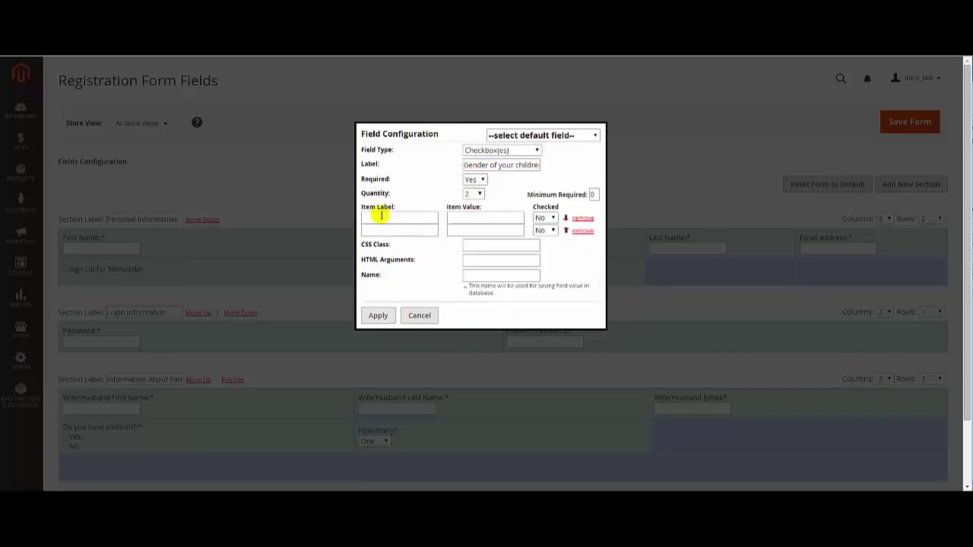
{"action": "left_click", "coordinate": [368, 216]}
Set the gender options to Male (1) and Female (2) and add the field.
{"action": "type", "text": "Male"}
{"action": "left_click", "coordinate": [366, 229]}
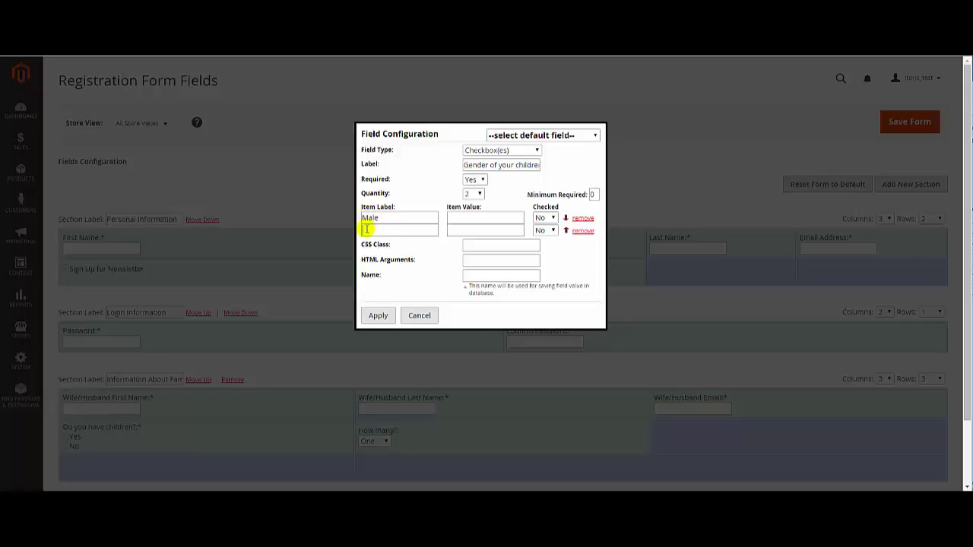
{"action": "type", "text": "Female"}
{"action": "left_click", "coordinate": [460, 217]}
{"action": "type", "text": "1"}
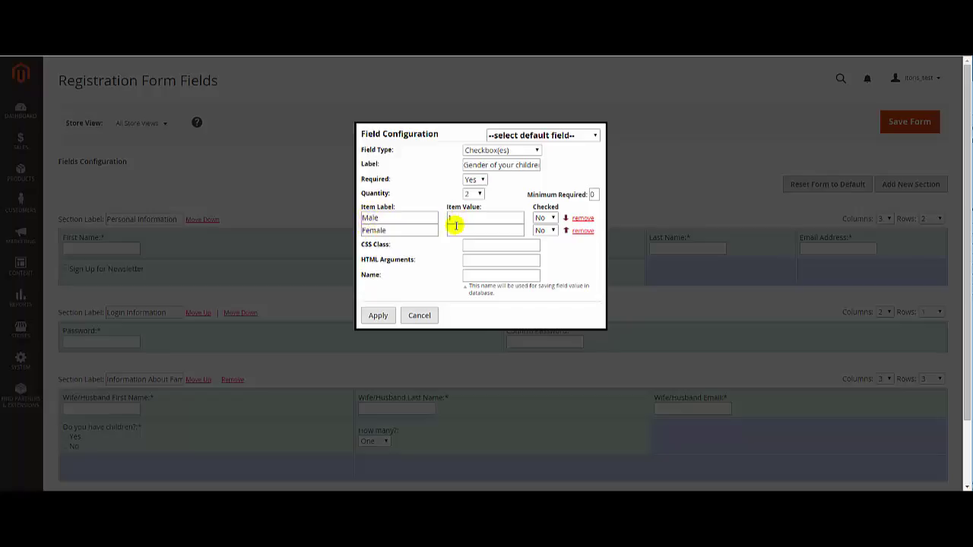
{"action": "left_click", "coordinate": [453, 229]}
{"action": "type", "text": "2"}
{"action": "left_click", "coordinate": [468, 274]}
{"action": "left_click", "coordinate": [377, 315]}
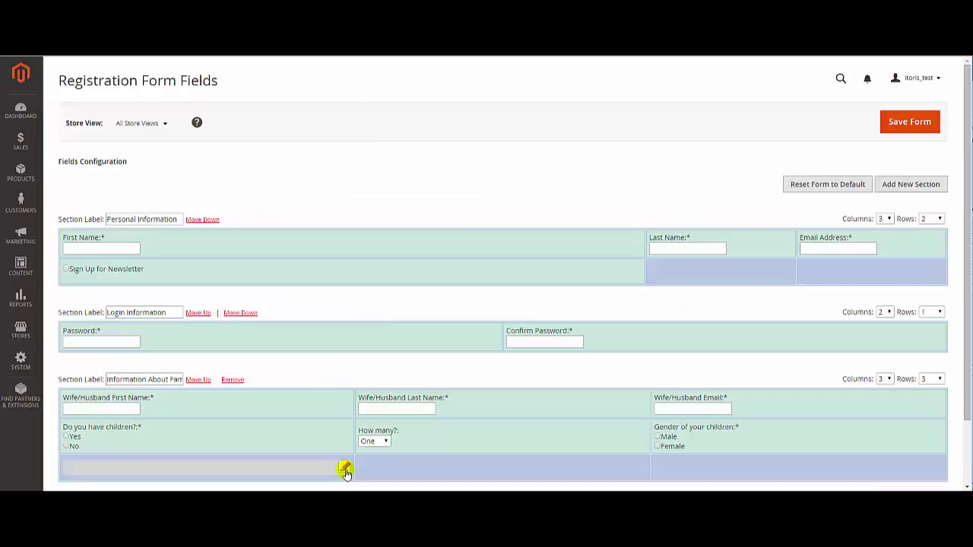
{"action": "left_click", "coordinate": [348, 466]}
{"action": "left_click", "coordinate": [536, 152]}
Add a required File Upload field labelled Upload photo of your family.
{"action": "left_click", "coordinate": [484, 232]}
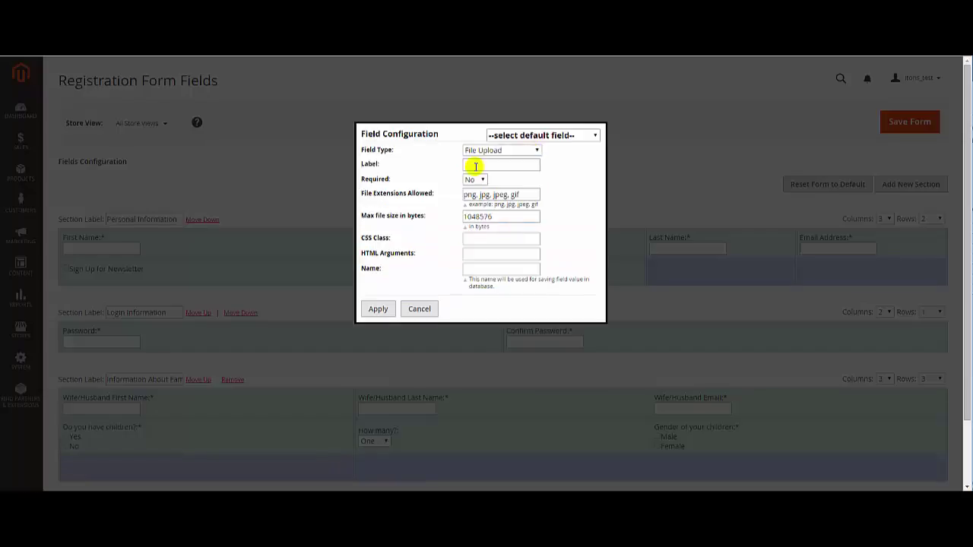
{"action": "left_click", "coordinate": [469, 163]}
{"action": "type", "text": "Upload photo of your family"}
{"action": "left_click", "coordinate": [475, 179]}
{"action": "left_click", "coordinate": [479, 195]}
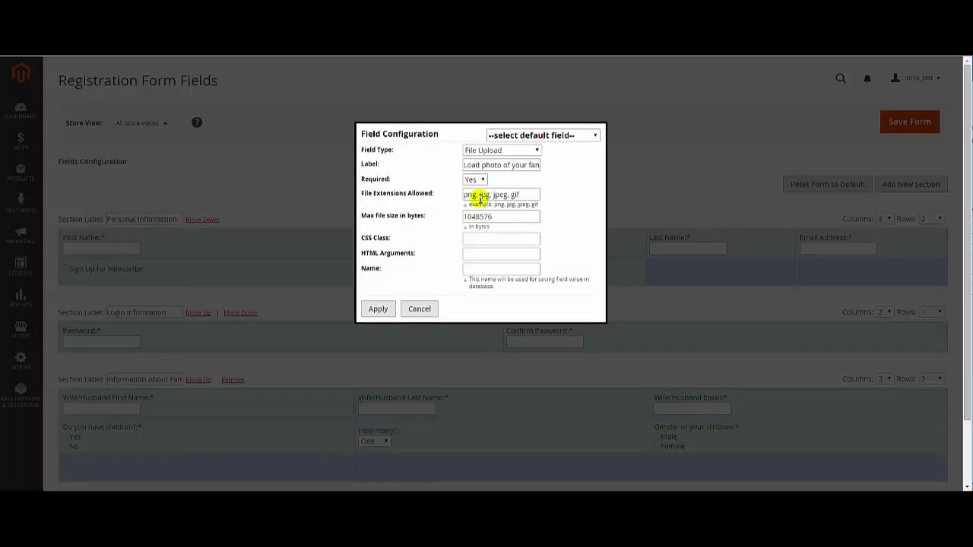
{"action": "left_click", "coordinate": [470, 272]}
{"action": "left_click", "coordinate": [384, 308]}
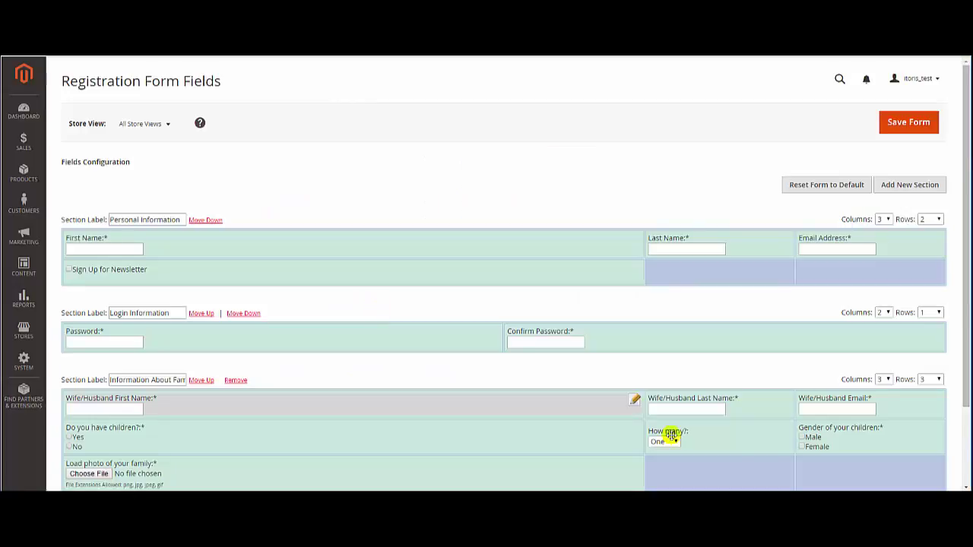
Add a required text area field labelled Information about your family.
{"action": "left_click", "coordinate": [790, 477]}
{"action": "left_click", "coordinate": [537, 152]}
{"action": "left_click", "coordinate": [525, 220]}
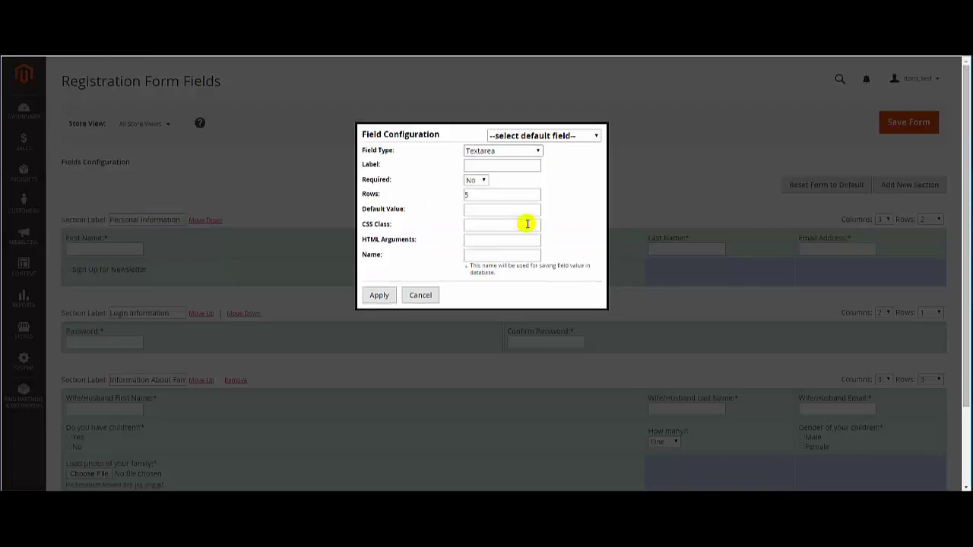
{"action": "left_click", "coordinate": [470, 164]}
{"action": "type", "text": "Information about your family"}
{"action": "left_click", "coordinate": [475, 180]}
{"action": "left_click", "coordinate": [475, 195]}
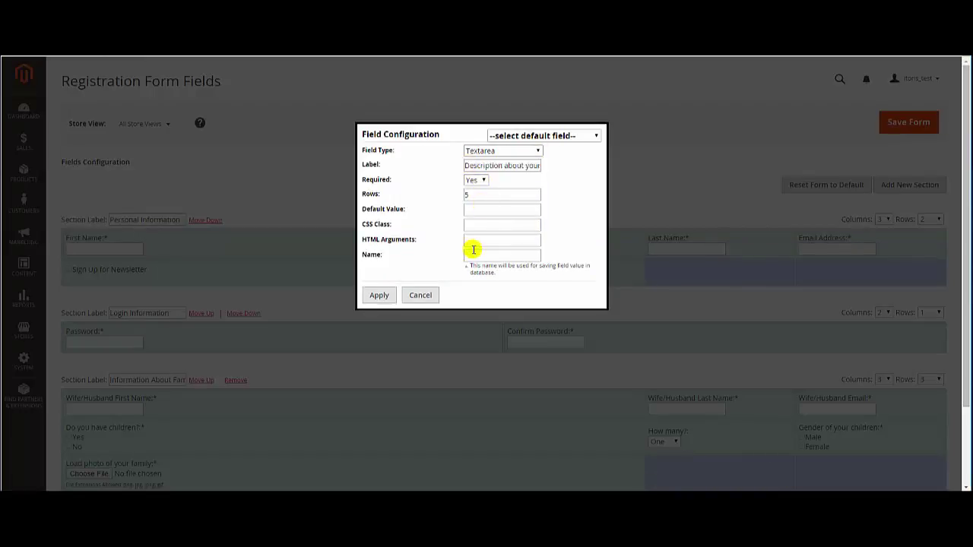
{"action": "left_click", "coordinate": [469, 254]}
{"action": "left_click", "coordinate": [380, 296]}
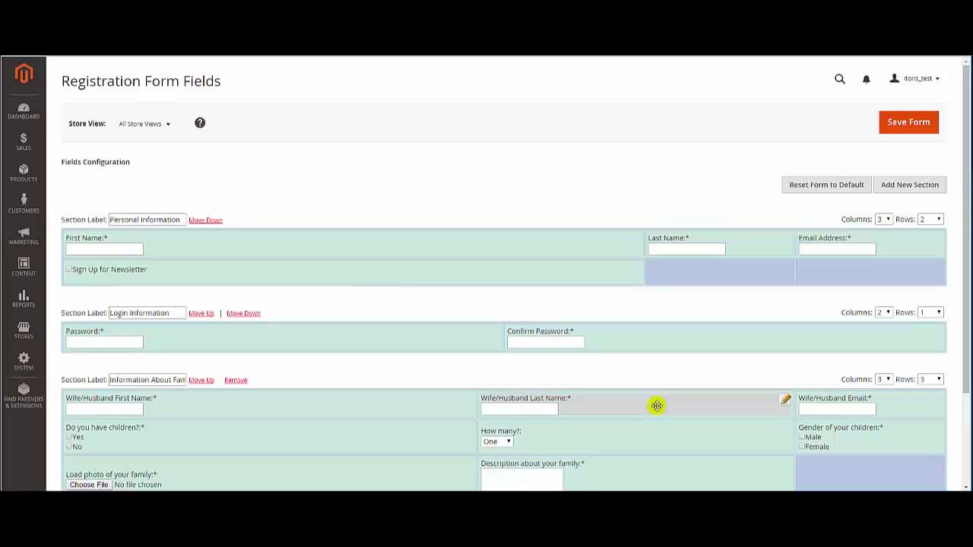
Add a Captcha field to the last cell and save the registration form.
{"action": "left_click", "coordinate": [934, 474]}
{"action": "left_click", "coordinate": [535, 152]}
{"action": "left_click", "coordinate": [526, 252]}
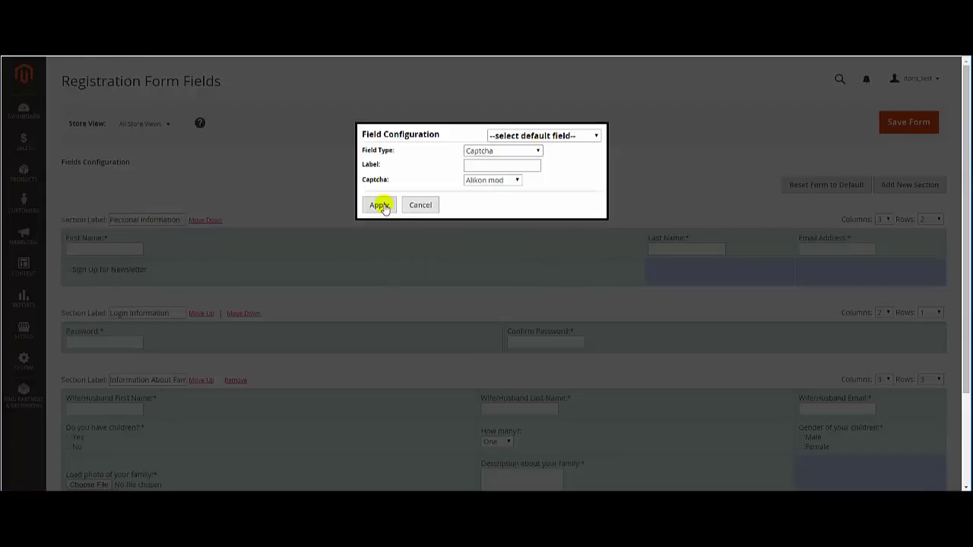
{"action": "left_click", "coordinate": [382, 206]}
{"action": "left_click", "coordinate": [902, 123]}
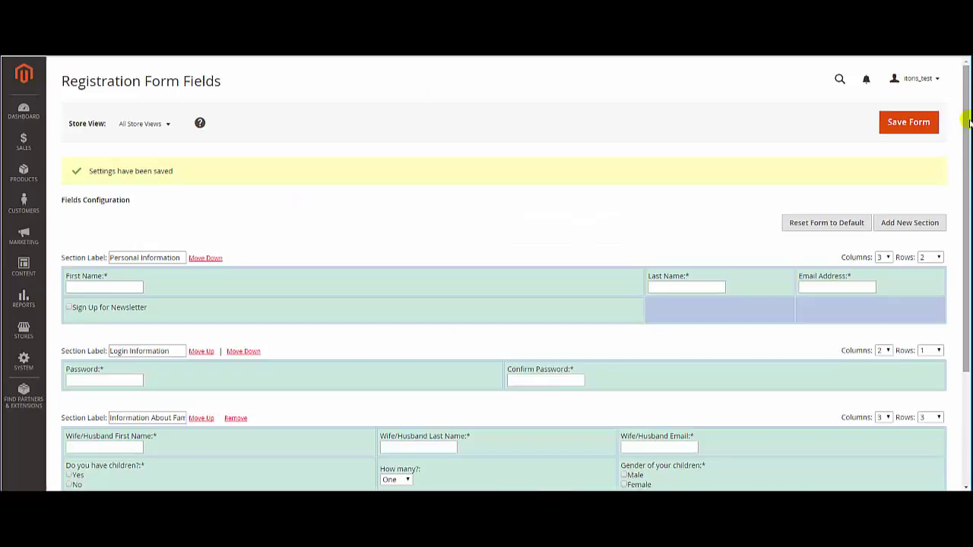
{"action": "left_click_drag", "start_coordinate": [966, 120], "coordinate": [967, 239]}
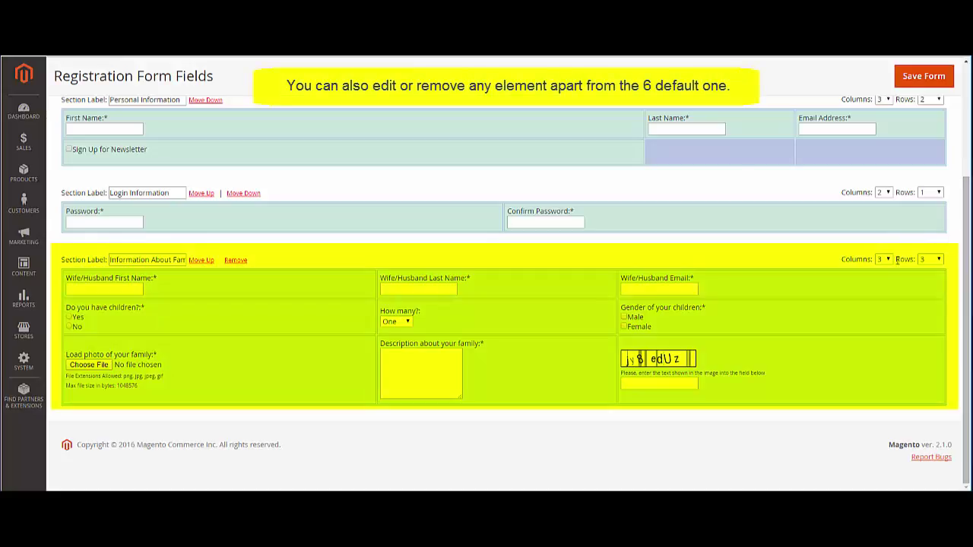
{"action": "mouse_move", "coordinate": [611, 319]}
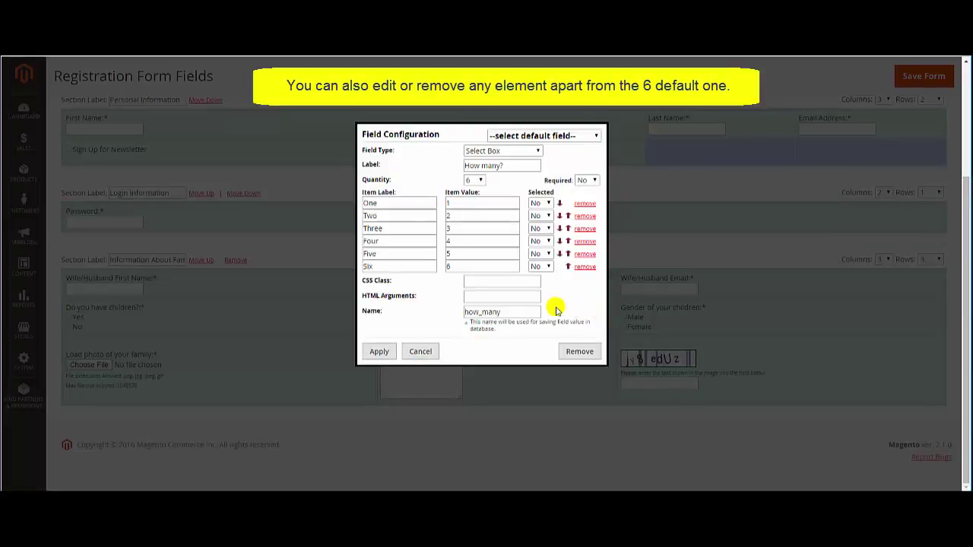
{"action": "left_click", "coordinate": [420, 351]}
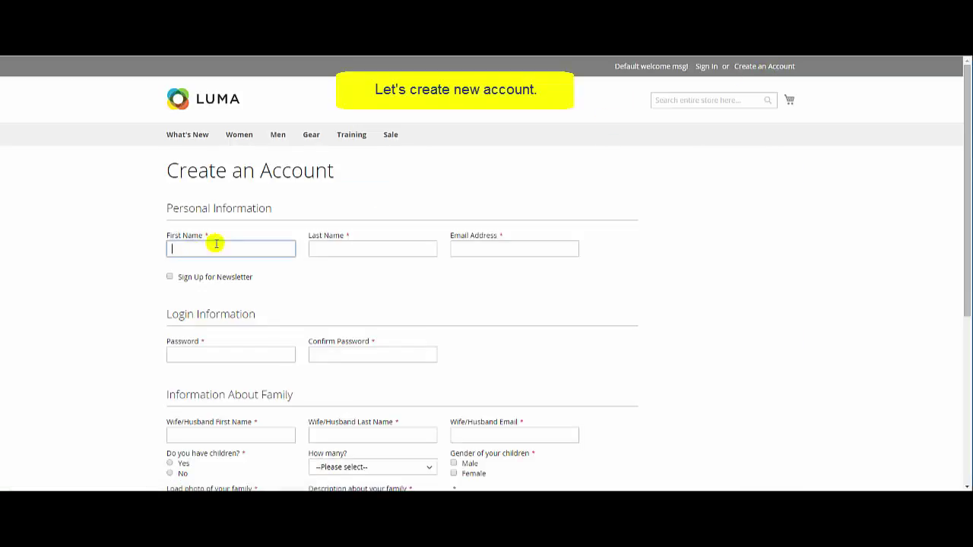
Enter the customer's first and last name, e-mail address, and the account password twice.
{"action": "type", "text": "Joan"}
{"action": "left_click", "coordinate": [315, 246]}
{"action": "type", "text": "Smith"}
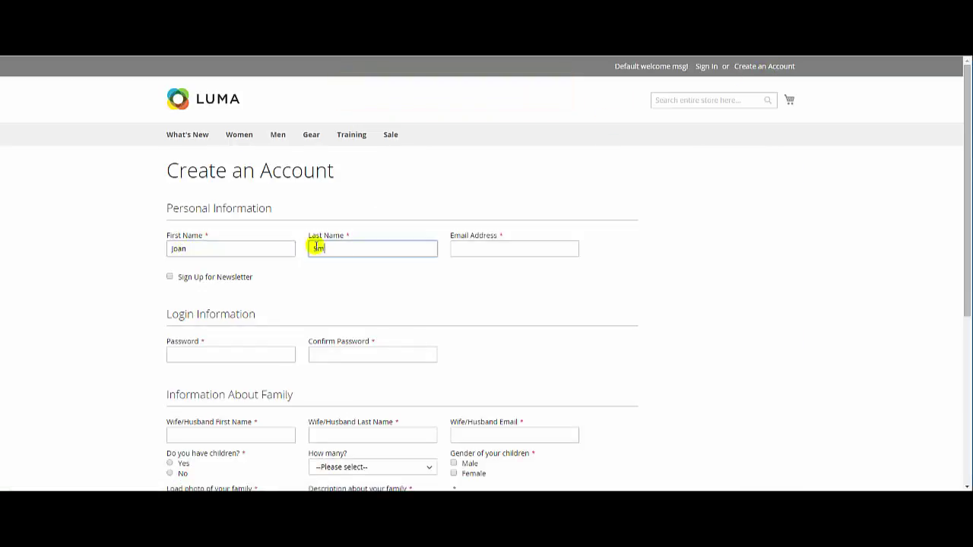
{"action": "left_click", "coordinate": [453, 249]}
{"action": "type", "text": "joan_smith@t"}
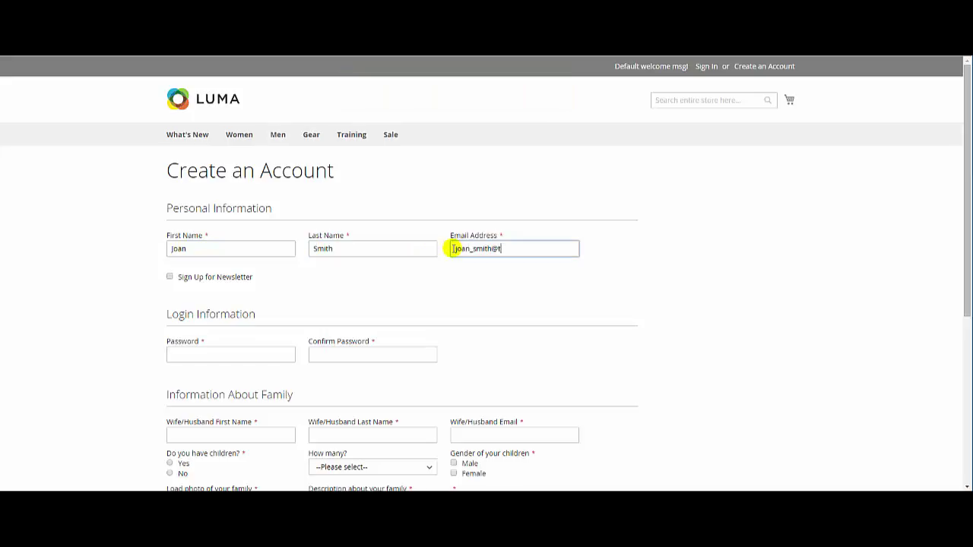
{"action": "type", "text": "est.com"}
{"action": "left_click", "coordinate": [176, 354]}
{"action": "type", "text": "password12"}
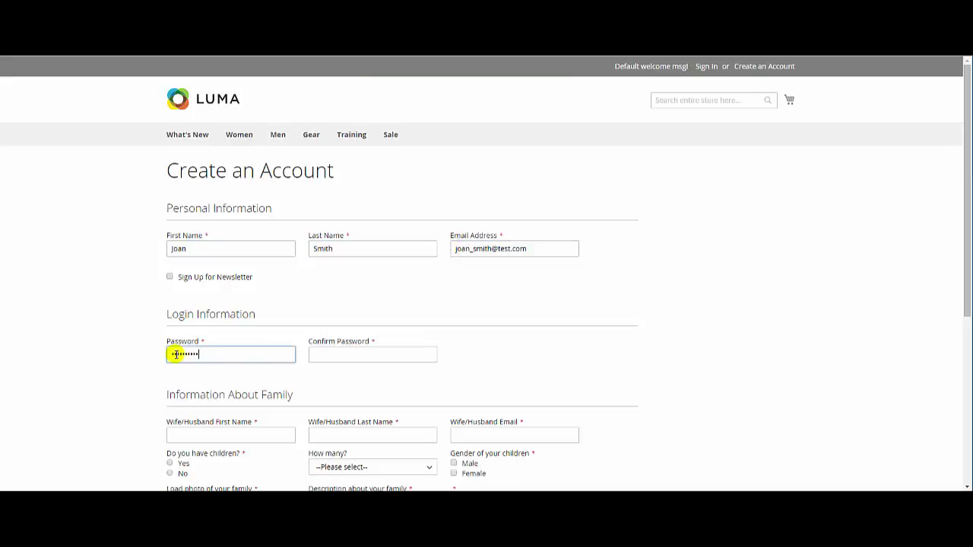
{"action": "left_click", "coordinate": [316, 354]}
{"action": "type", "text": "password12"}
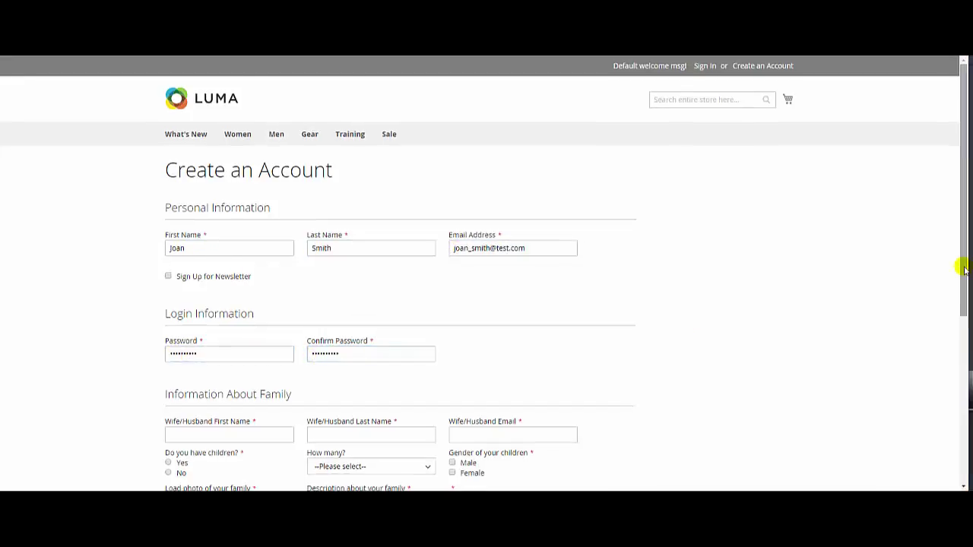
{"action": "left_click_drag", "start_coordinate": [963, 267], "coordinate": [676, 355]}
{"action": "left_click", "coordinate": [167, 146]}
Enter the spouse's first name, last name and e-mail address.
{"action": "type", "text": "Benjamin"}
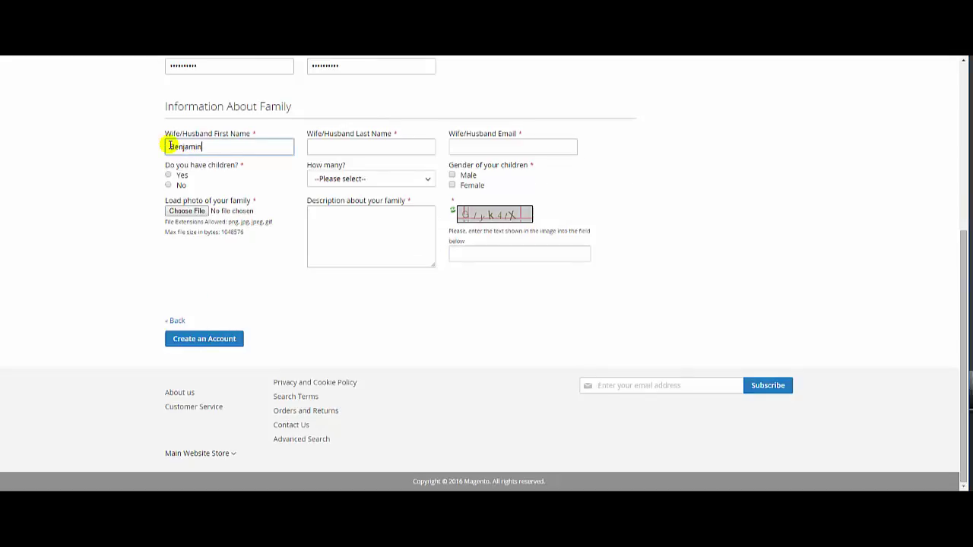
{"action": "left_click", "coordinate": [314, 146]}
{"action": "type", "text": "Smith"}
{"action": "left_click", "coordinate": [455, 146]}
{"action": "type", "text": "Benjamin"}
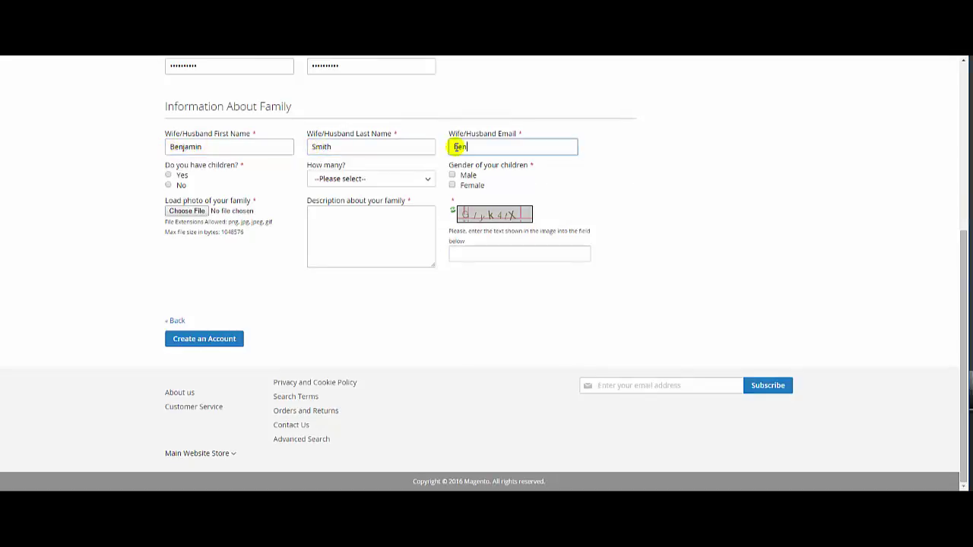
{"action": "type", "text": "_smith@test.com"}
Answer Yes to having children, set How many to Two, and tick Male and Female.
{"action": "left_click", "coordinate": [170, 175]}
{"action": "left_click", "coordinate": [393, 179]}
{"action": "left_click", "coordinate": [418, 213]}
{"action": "left_click", "coordinate": [453, 185]}
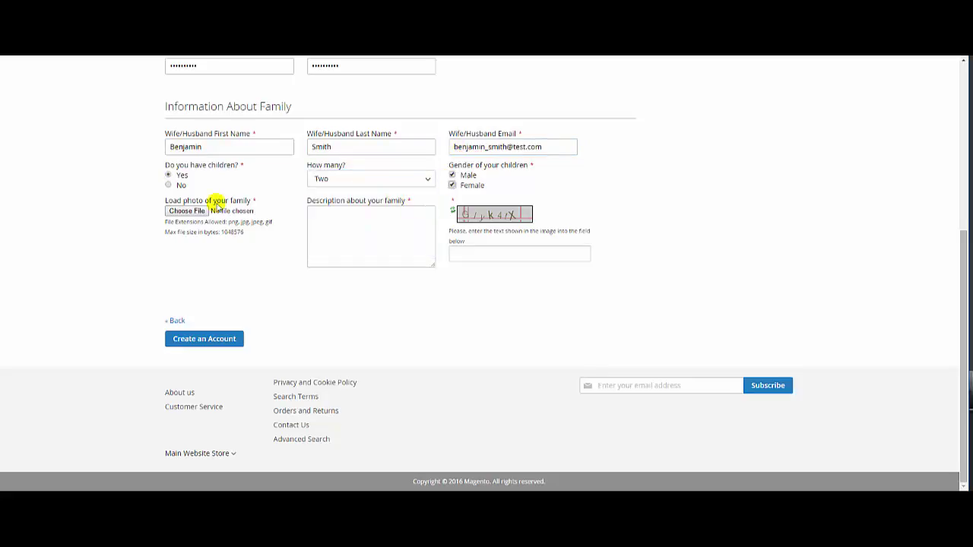
Attach family.jpg as the family photo and enter the description 'test test test'.
{"action": "left_click", "coordinate": [187, 210]}
{"action": "double_click", "coordinate": [132, 117]}
{"action": "left_click", "coordinate": [319, 218]}
{"action": "type", "text": "test test test"}
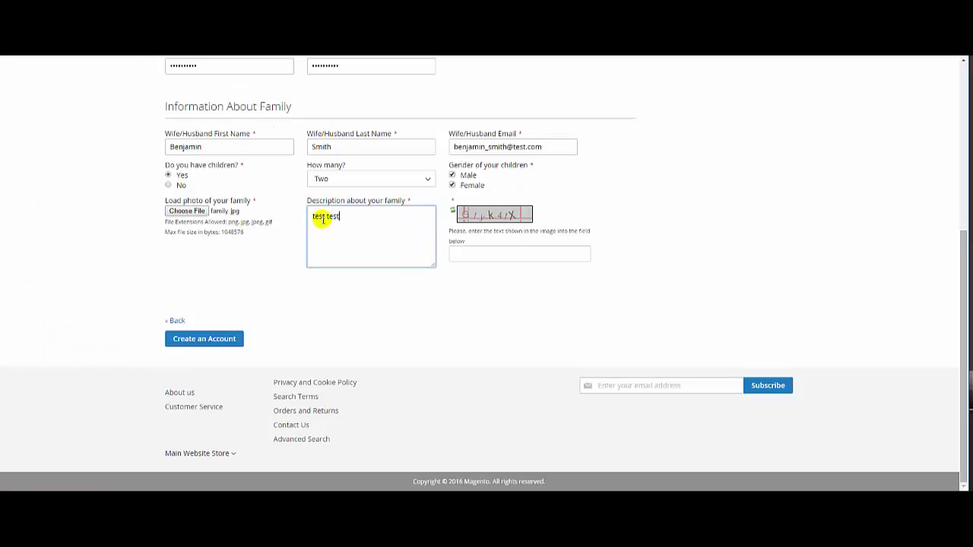
Fill in the captcha and create the account.
{"action": "left_click", "coordinate": [456, 254]}
{"action": "type", "text": "Gy"}
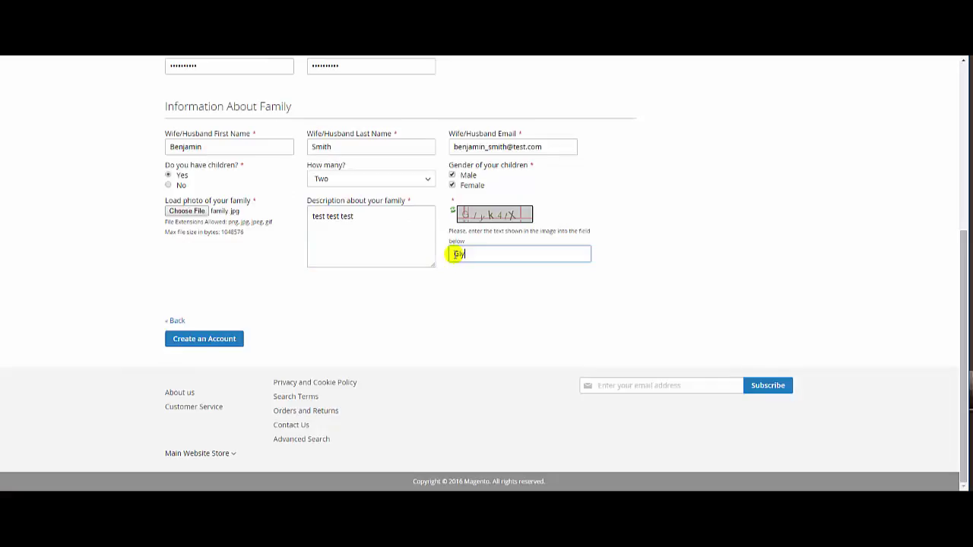
{"action": "type", "text": "k4tX"}
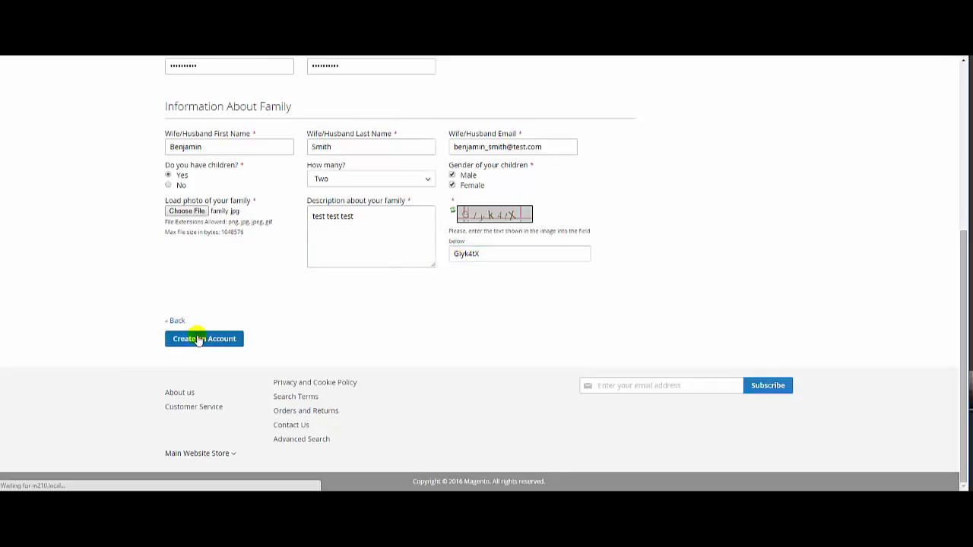
{"action": "left_click", "coordinate": [191, 337]}
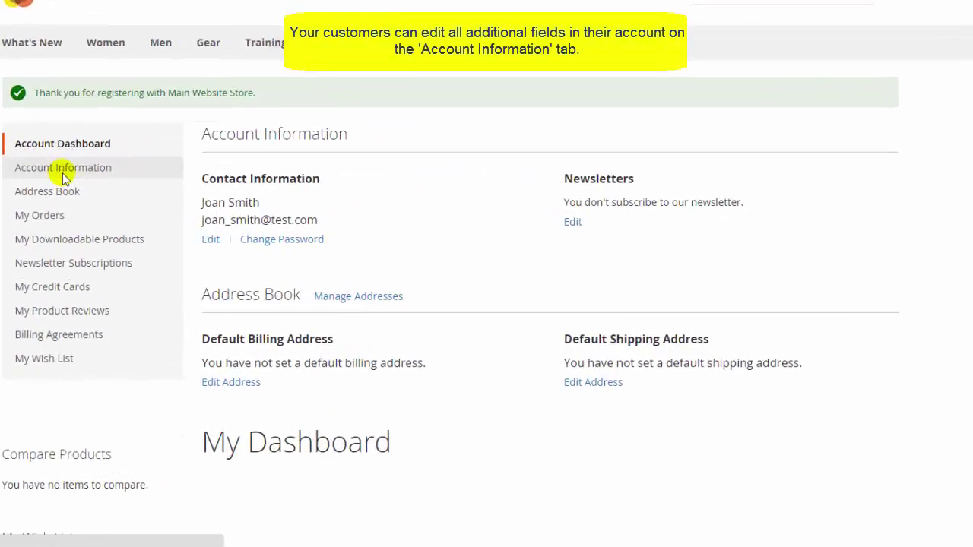
View the Account Information page showing the customer's saved family fields.
{"action": "left_click", "coordinate": [62, 172]}
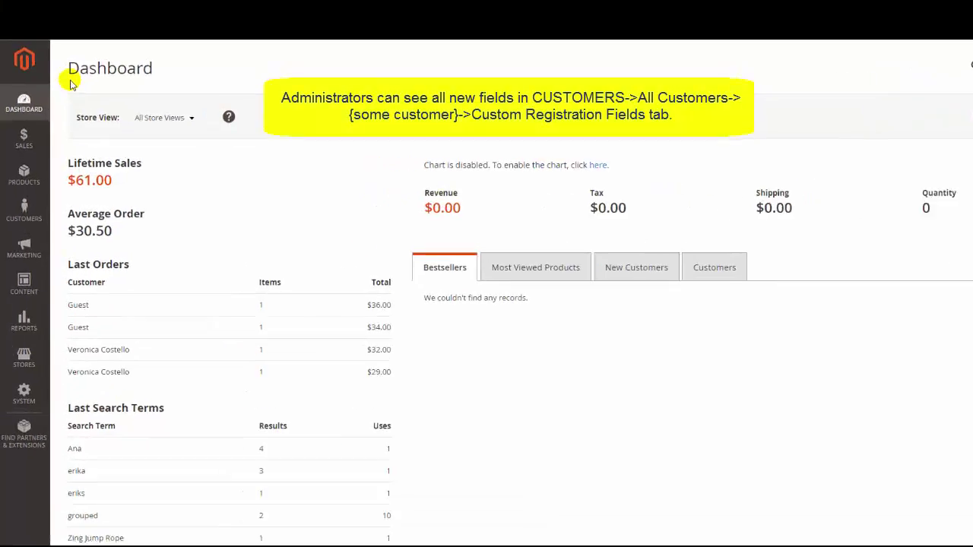
Edit the new customer from All Customers and review their Custom Registration Fields values.
{"action": "left_click", "coordinate": [28, 213]}
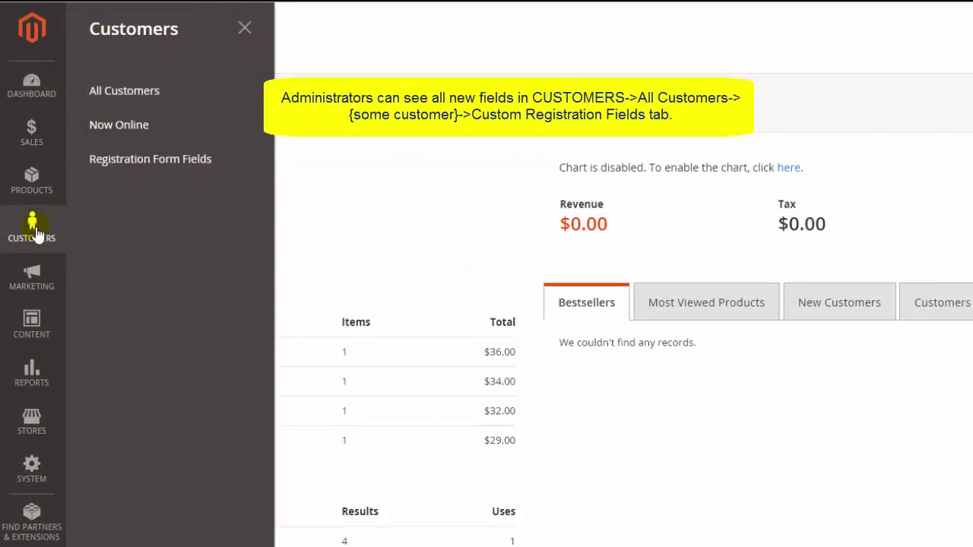
{"action": "left_click", "coordinate": [132, 92]}
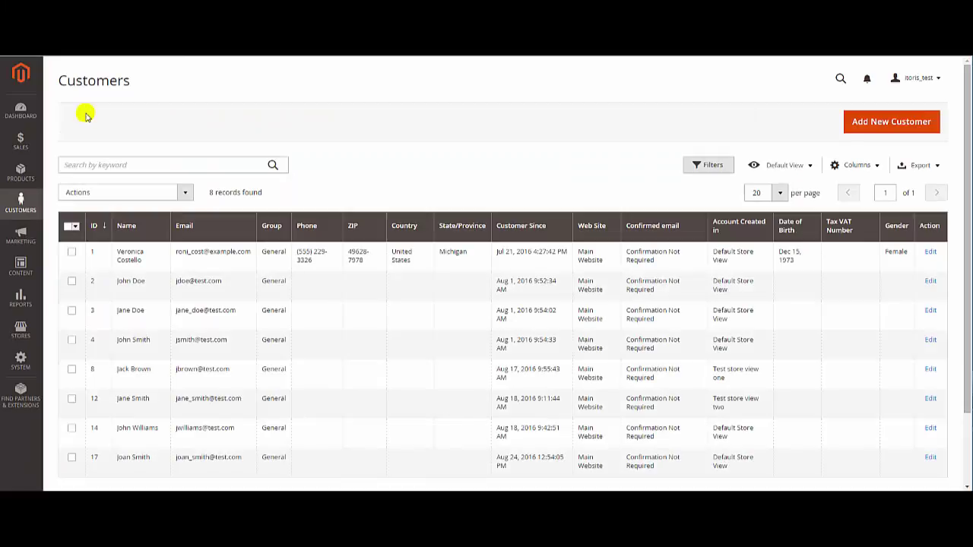
{"action": "left_click", "coordinate": [933, 458]}
{"action": "left_click", "coordinate": [123, 261]}
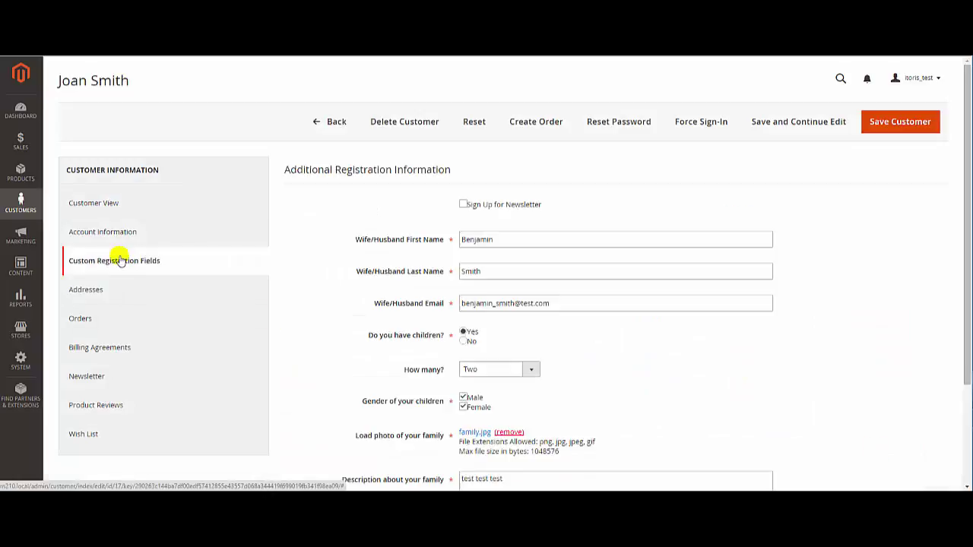
{"action": "left_click_drag", "start_coordinate": [962, 187], "coordinate": [962, 244]}
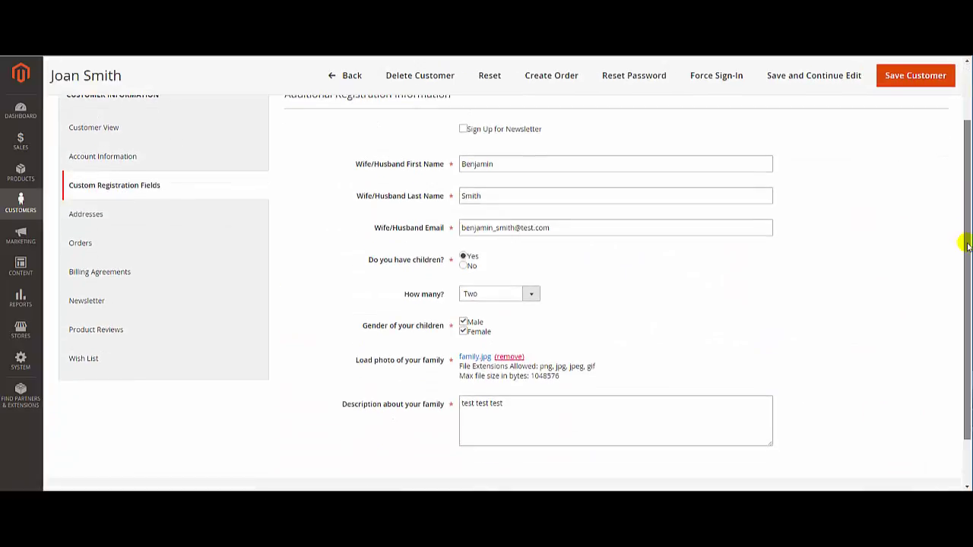